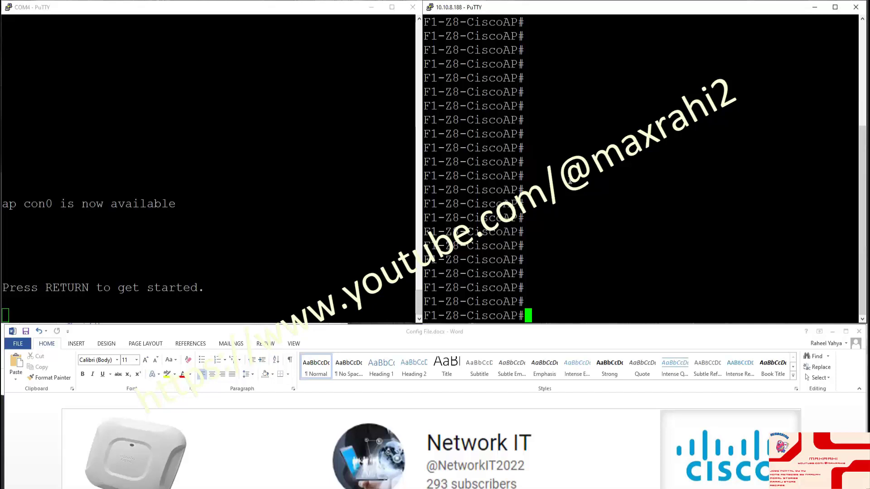
# Step: Display the 10.10.8.188 AP's Dot11Radio0 running configuration and copy its 'interface Dot11Radio0' line
pyautogui.press('Return')
pyautogui.press('Return')
pyautogui.press('Return')
pyautogui.write('sho')
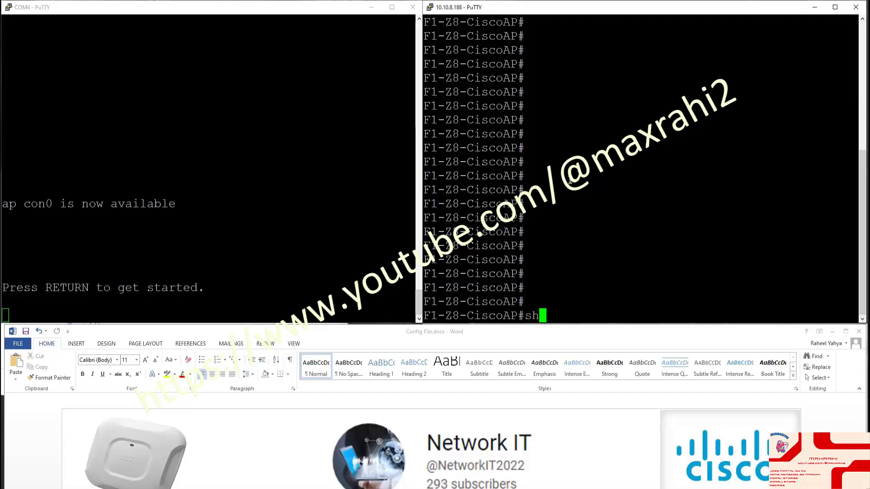
pyautogui.press('Tab')
pyautogui.write('run')
pyautogui.press('Tab')
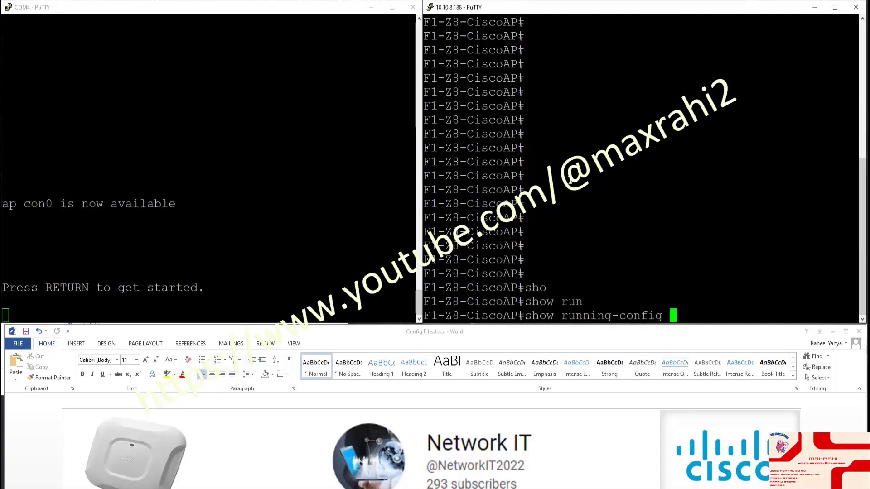
pyautogui.write('in')
pyautogui.press('Tab')
pyautogui.write('do')
pyautogui.press('Tab')
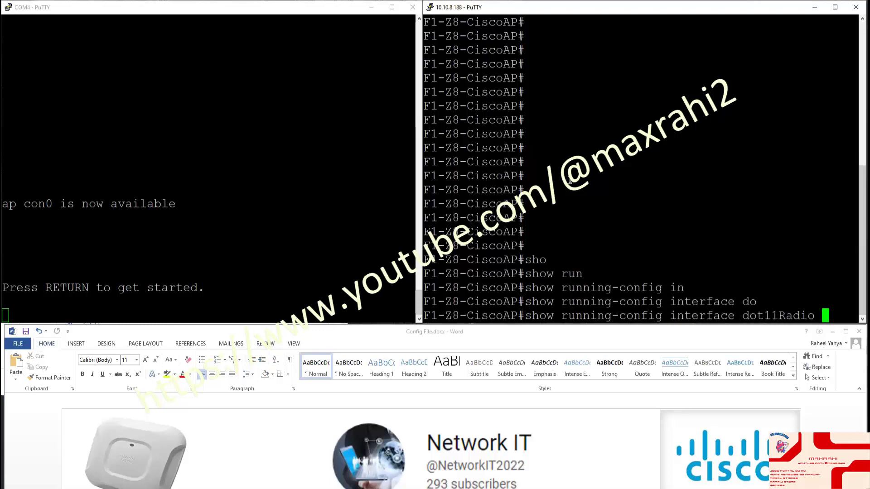
pyautogui.write('0')
pyautogui.press('Return')
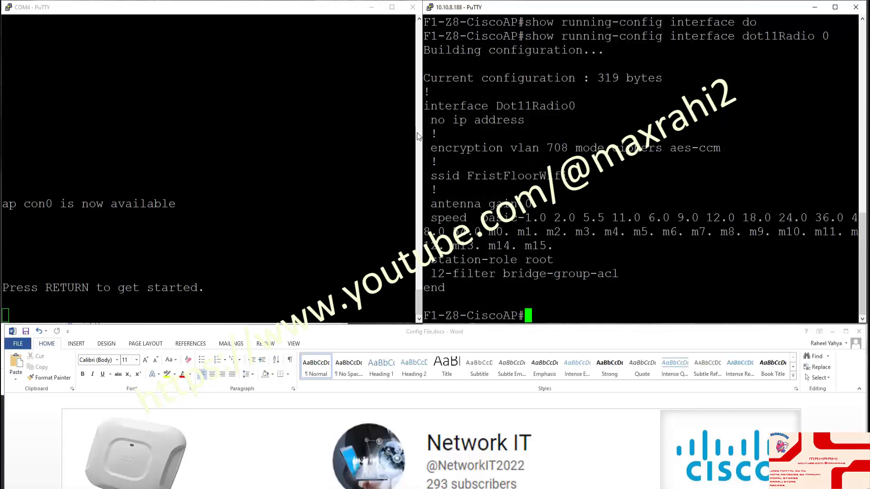
pyautogui.moveTo(575, 105); pyautogui.dragTo(429, 107)
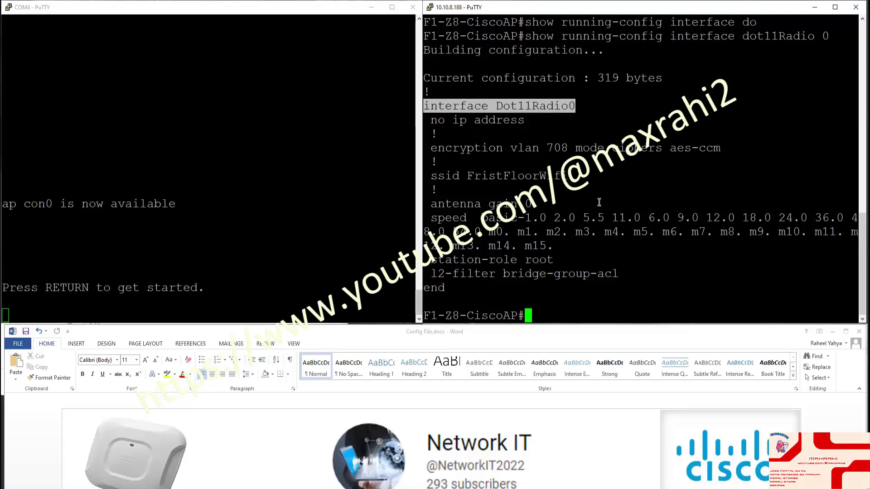
# Step: Enter global configuration and the pasted interface Dot11Radio0 on the master AP
pyautogui.write('conf')
pyautogui.press('Tab')
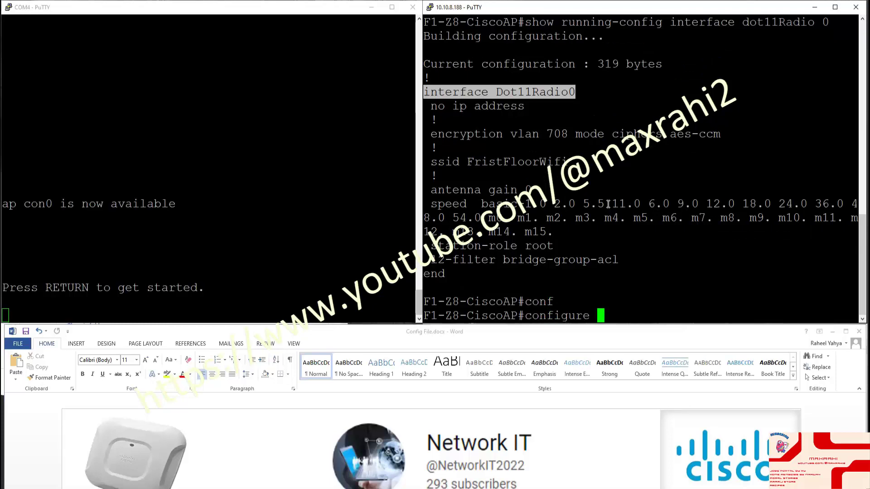
pyautogui.write('t')
pyautogui.press('Return')
pyautogui.rightClick(670, 208)
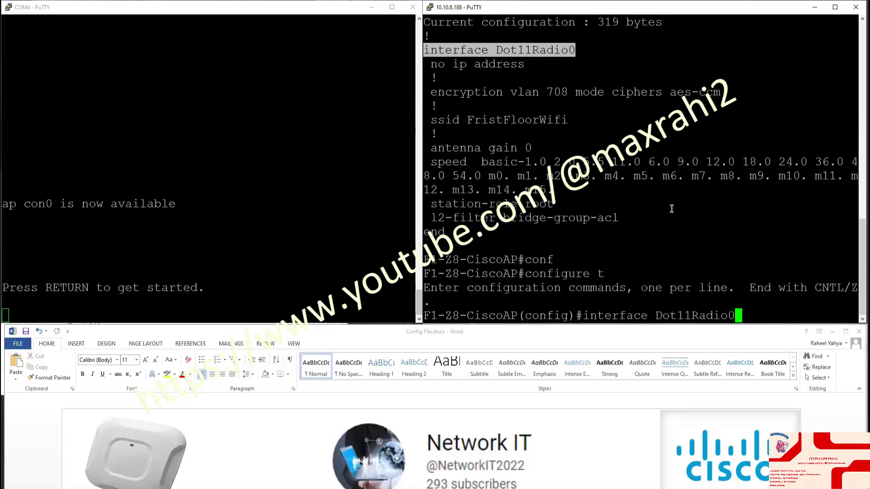
pyautogui.press('Return')
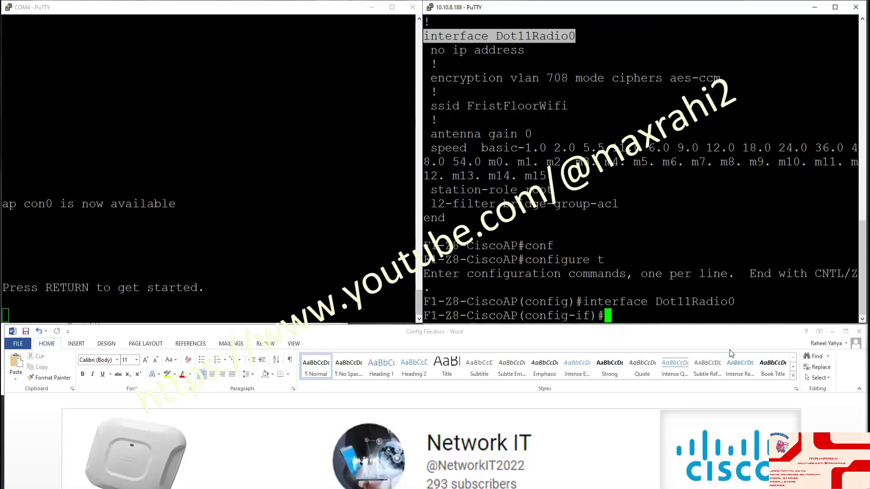
# Step: Apply station-role root to the master AP's radio
pyautogui.scroll(-3, 502, 451)
pyautogui.scroll(-1, 502, 451)
pyautogui.click(656, 264)
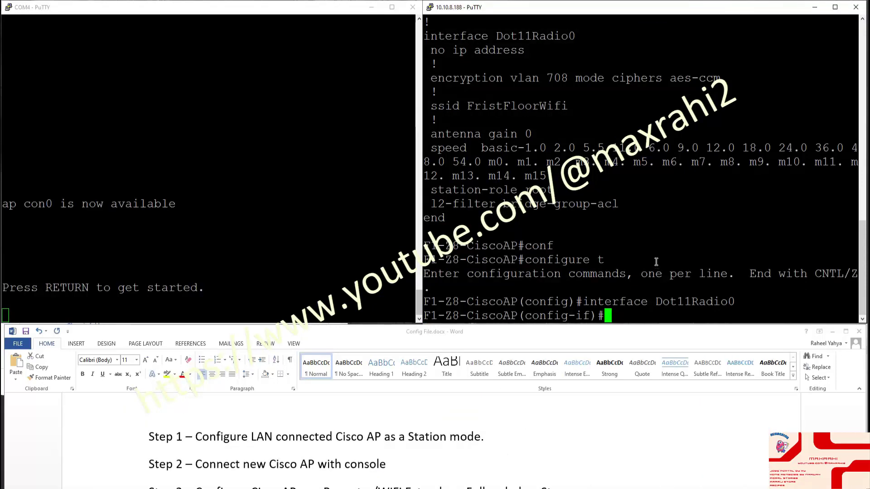
pyautogui.write('st')
pyautogui.press('Tab')
pyautogui.write('a')
pyautogui.press('Tab')
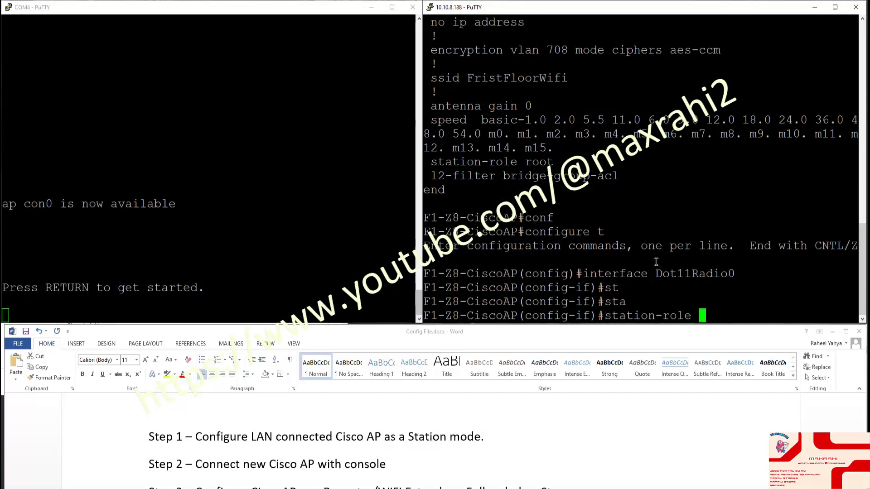
pyautogui.write('?')
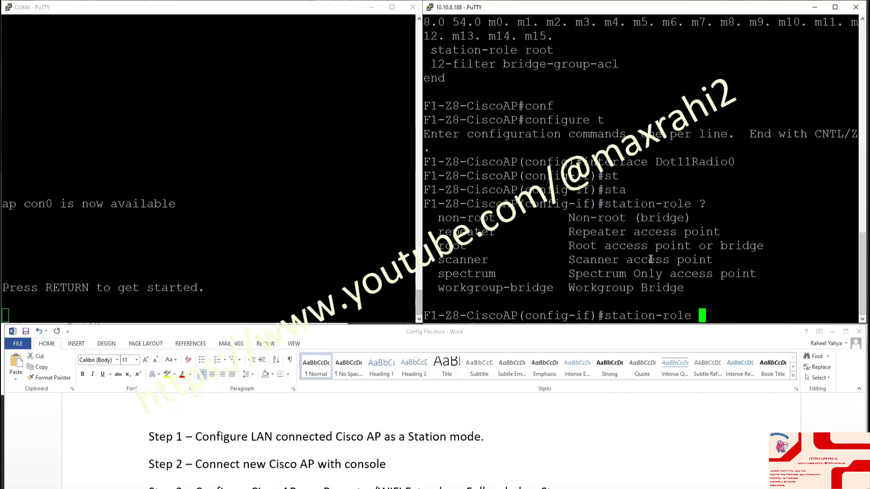
pyautogui.moveTo(474, 245); pyautogui.dragTo(441, 244)
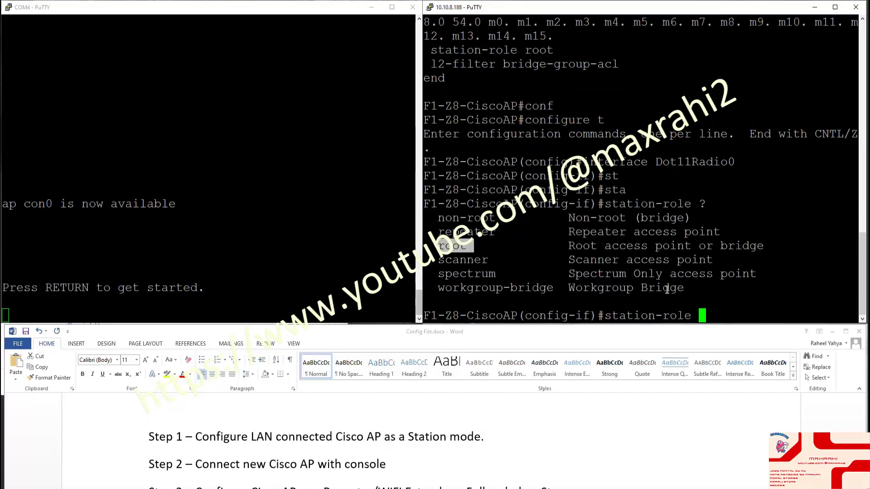
pyautogui.click(700, 292)
pyautogui.write('roo')
pyautogui.press('Tab')
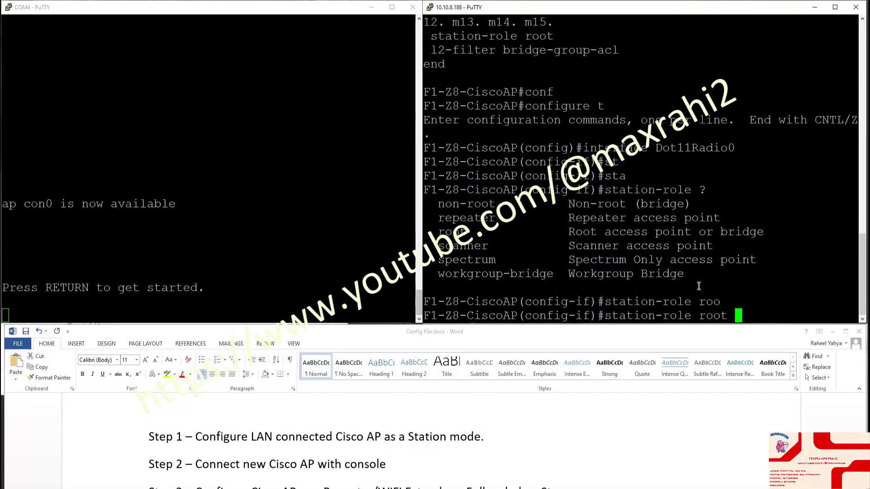
pyautogui.press('Return')
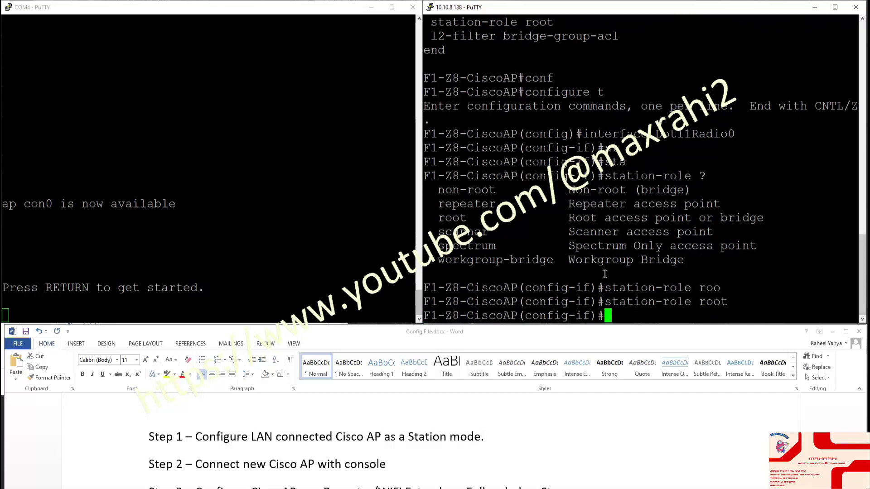
# Step: Highlight the step 2 console-connection text in the setup notes
pyautogui.click(211, 466)
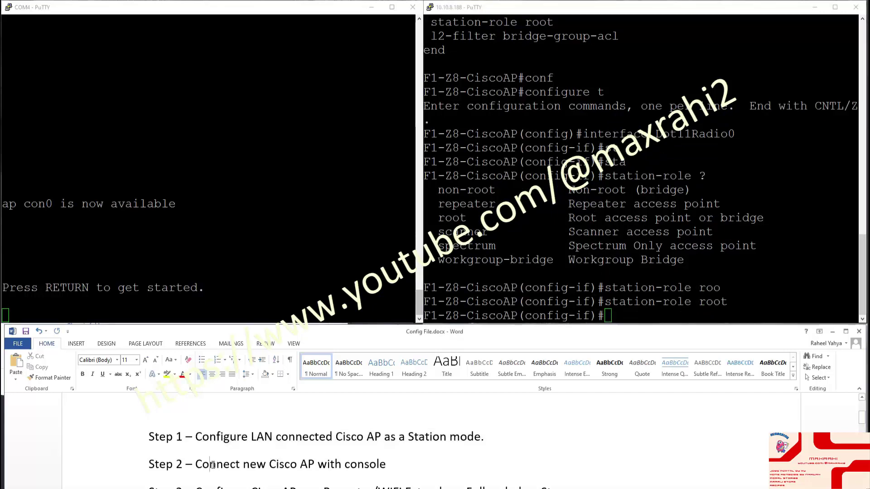
pyautogui.doubleClick(211, 466)
pyautogui.click(388, 466)
pyautogui.moveTo(389, 466); pyautogui.dragTo(195, 466)
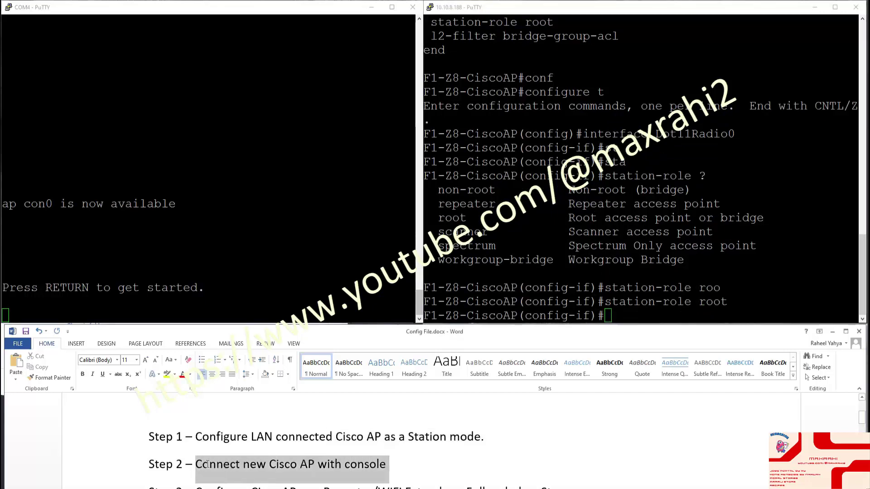
# Step: Wake the new AP's COM4 console and enter privileged mode with the enable password
pyautogui.click(283, 235)
pyautogui.press('Return')
pyautogui.press('Return')
pyautogui.press('Return')
pyautogui.press('Return')
pyautogui.press('Return')
pyautogui.press('Return')
pyautogui.write('en')
pyautogui.press('Return')
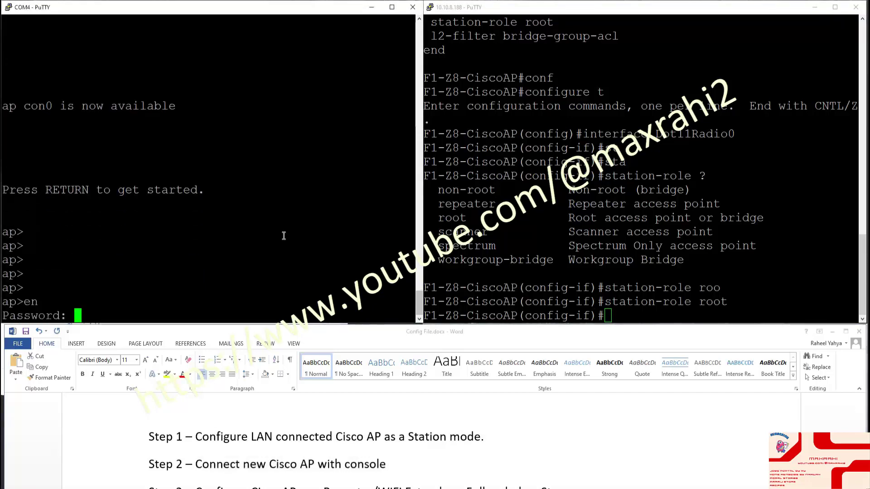
pyautogui.press('Return')
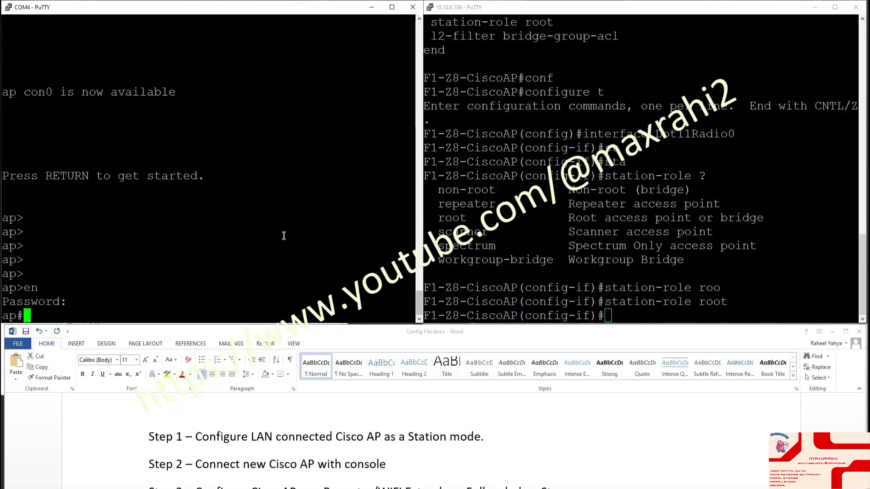
pyautogui.press('Return')
pyautogui.press('Return')
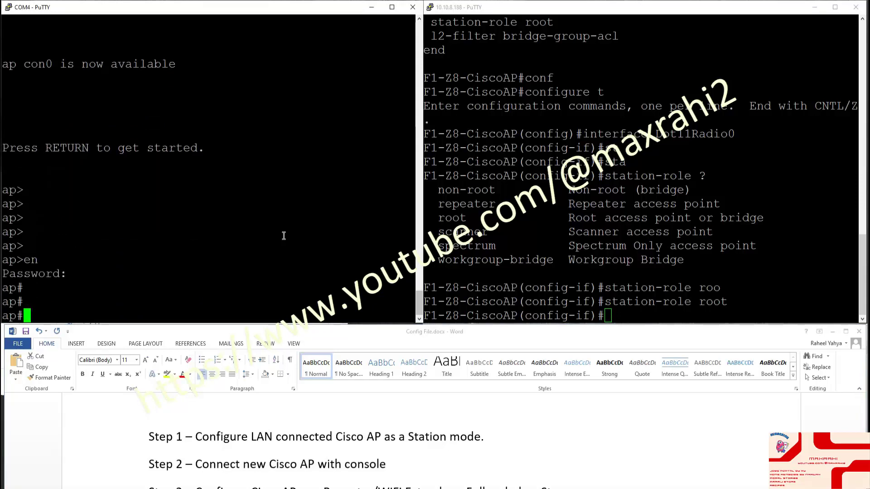
# Step: Enter configure terminal mode on the new AP
pyautogui.press('Return')
pyautogui.write('conf')
pyautogui.press('Tab')
pyautogui.write('t')
pyautogui.press('Tab')
pyautogui.press('Return')
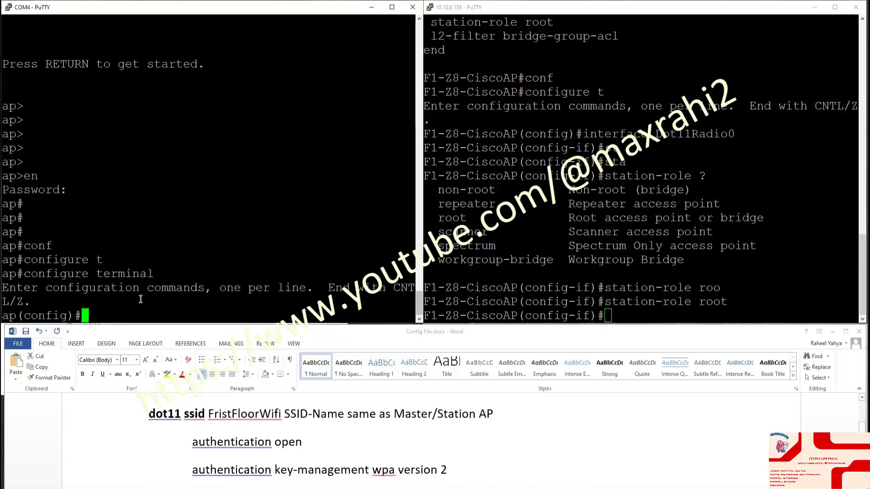
# Step: Create SSID FristFloorWifi on the new AP, copied from the master's running configuration
pyautogui.click(683, 285)
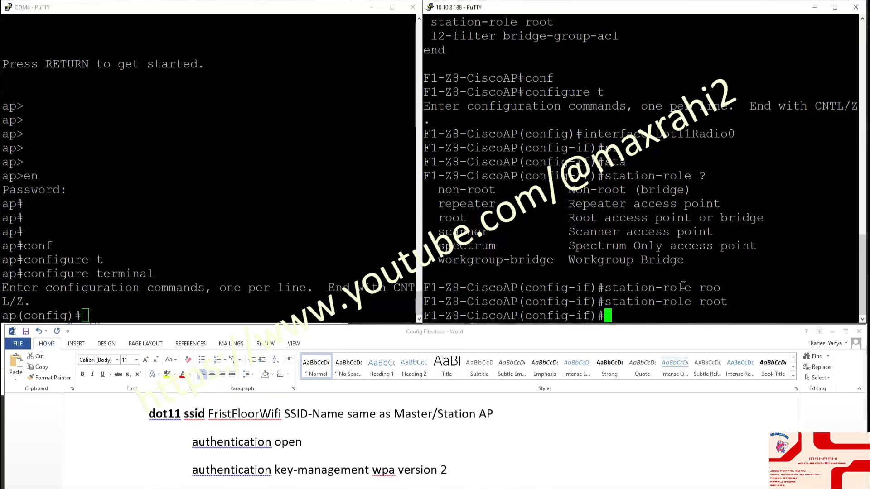
pyautogui.write('do sh run')
pyautogui.press('Return')
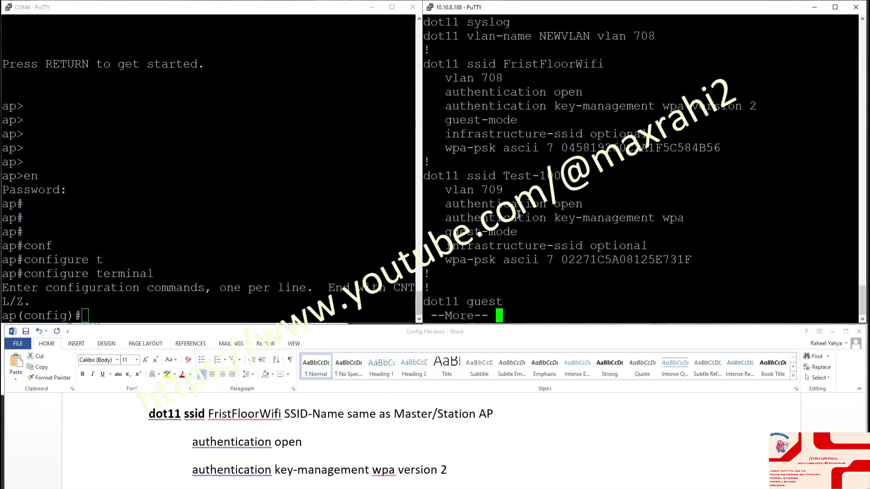
pyautogui.press('Return')
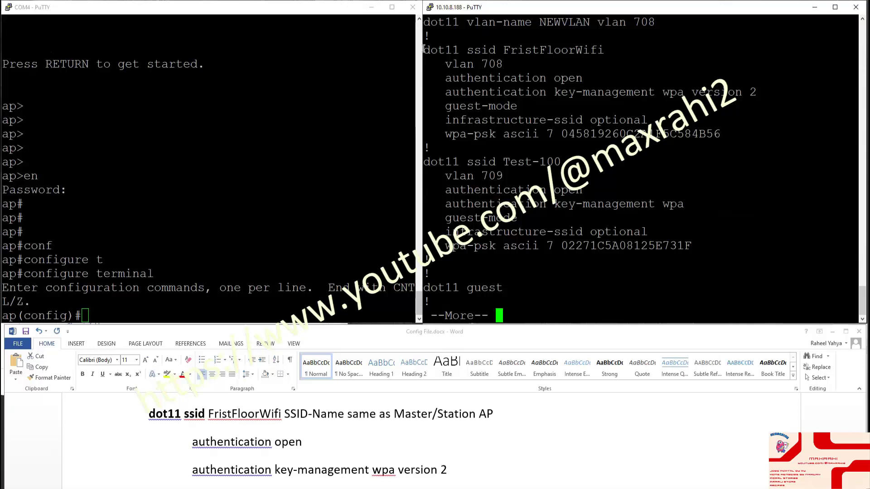
pyautogui.moveTo(425, 49); pyautogui.dragTo(604, 49)
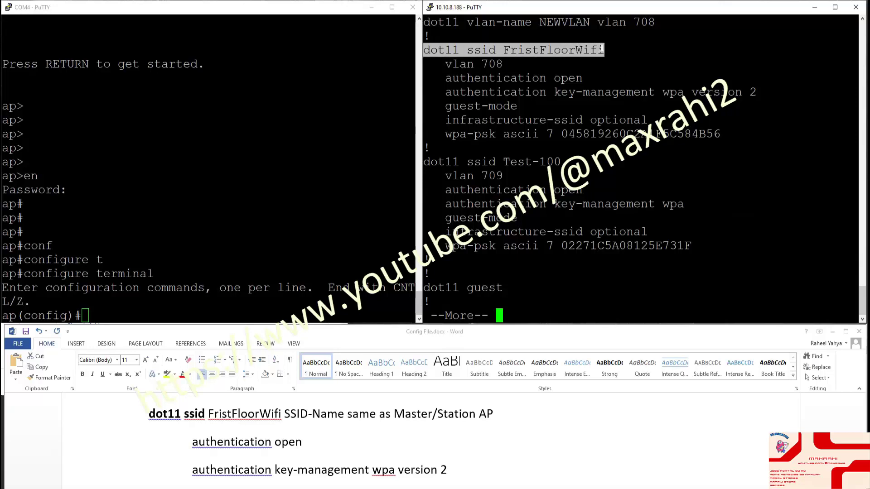
pyautogui.rightClick(213, 172)
pyautogui.press('Return')
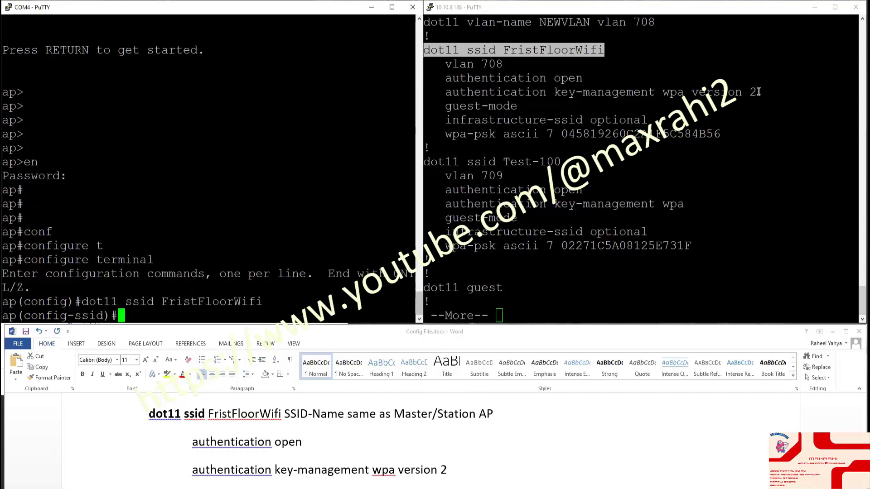
# Step: Add authentication open and key-management wpa version 2 to the SSID
pyautogui.moveTo(756, 94); pyautogui.dragTo(449, 95)
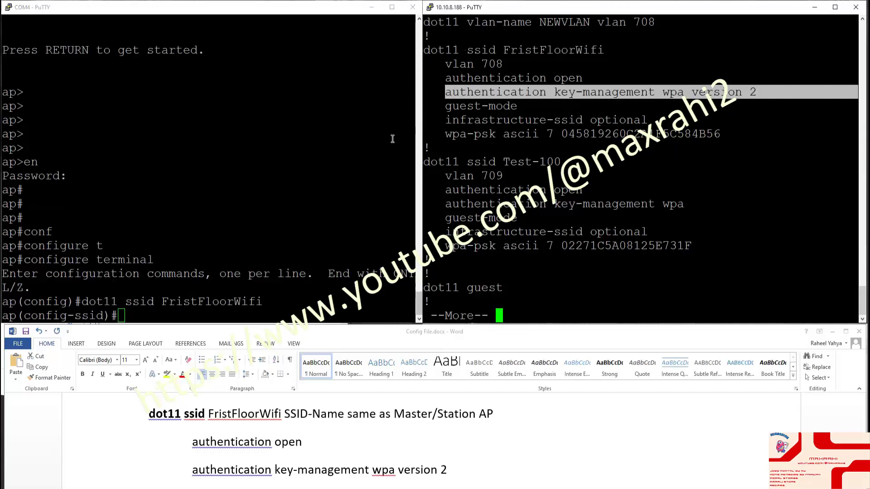
pyautogui.moveTo(445, 78); pyautogui.dragTo(583, 78)
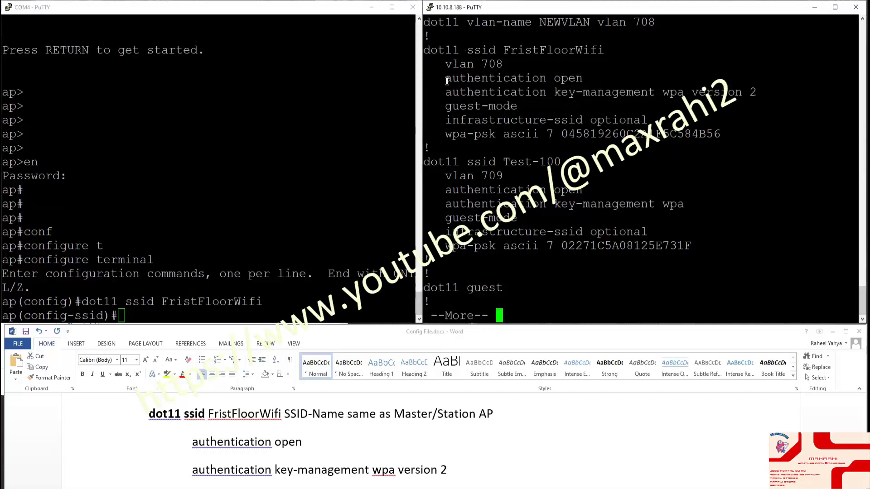
pyautogui.rightClick(229, 214)
pyautogui.press('Return')
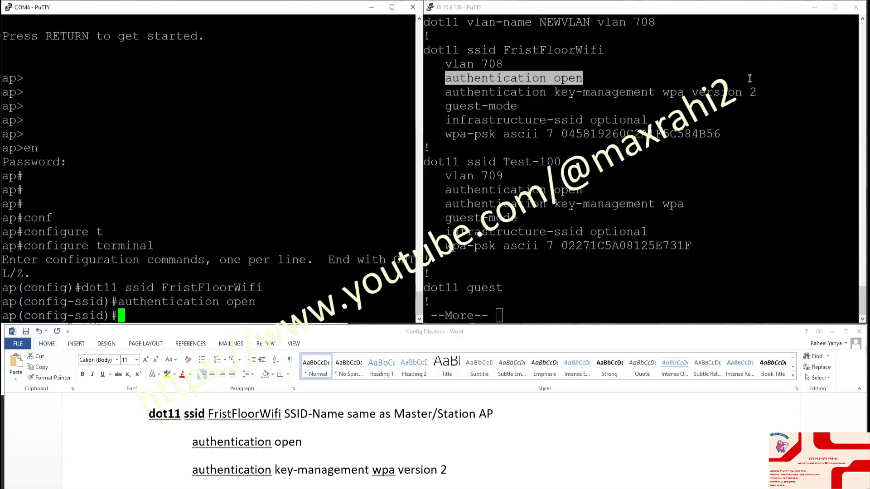
pyautogui.tripleClick(498, 92)
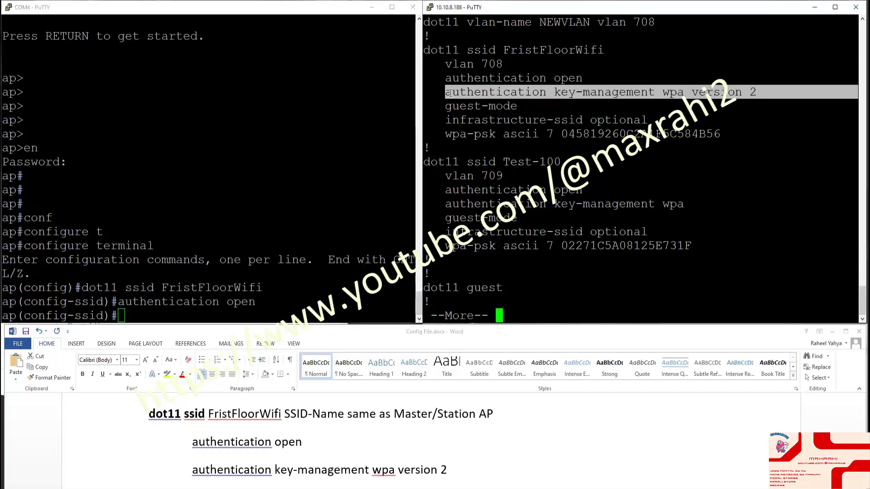
pyautogui.rightClick(254, 123)
pyautogui.press('Return')
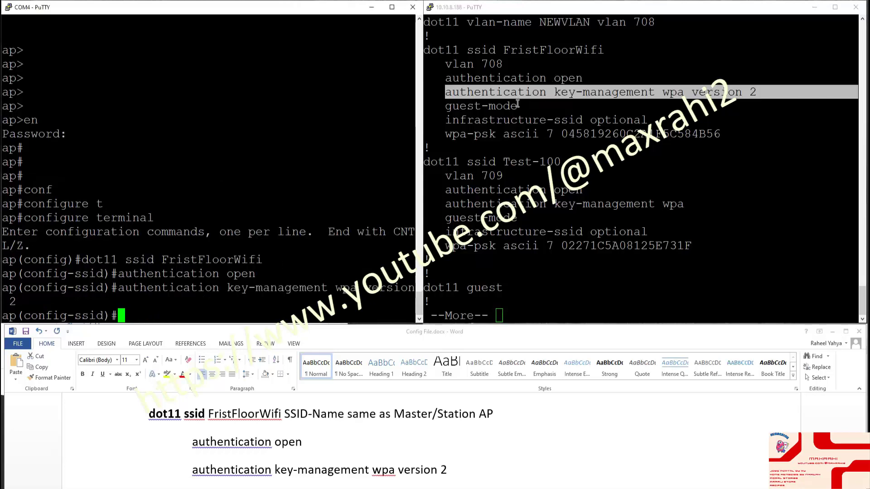
# Step: Enable guest-mode and infrastructure-ssid on the FristFloorWifi SSID
pyautogui.moveTo(517, 105); pyautogui.dragTo(444, 105)
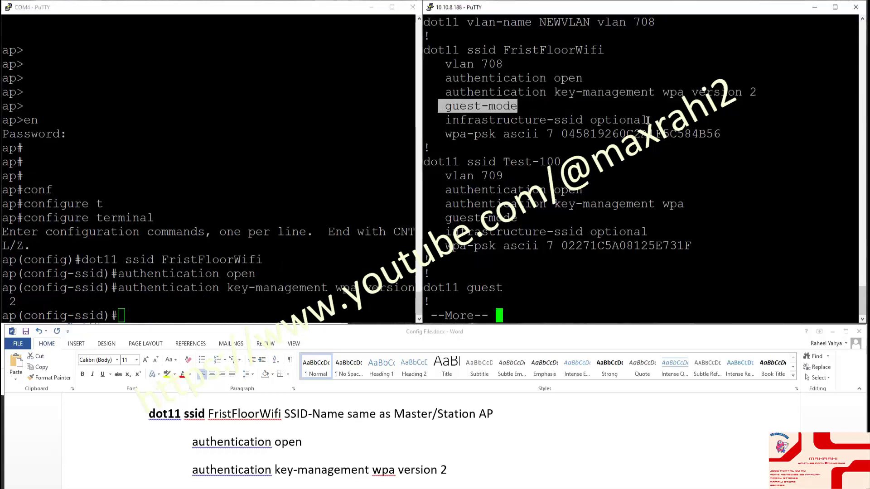
pyautogui.moveTo(648, 120); pyautogui.dragTo(447, 106)
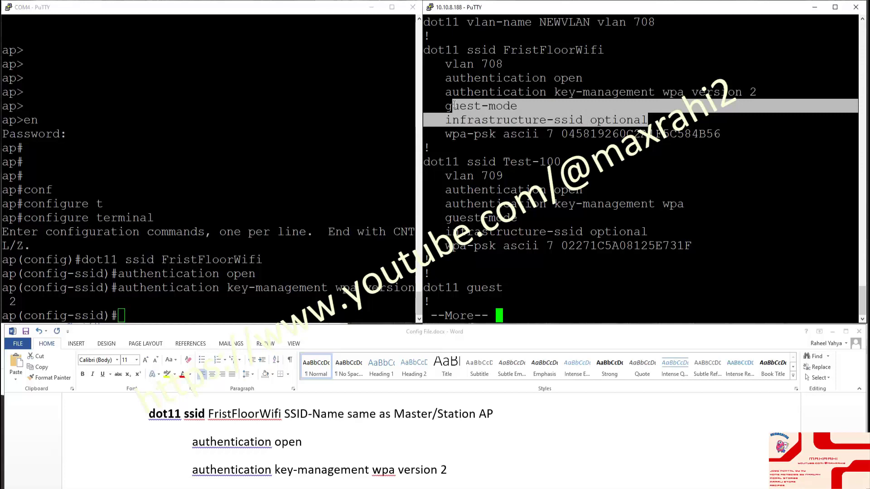
pyautogui.click(589, 132)
pyautogui.moveTo(516, 106); pyautogui.dragTo(448, 108)
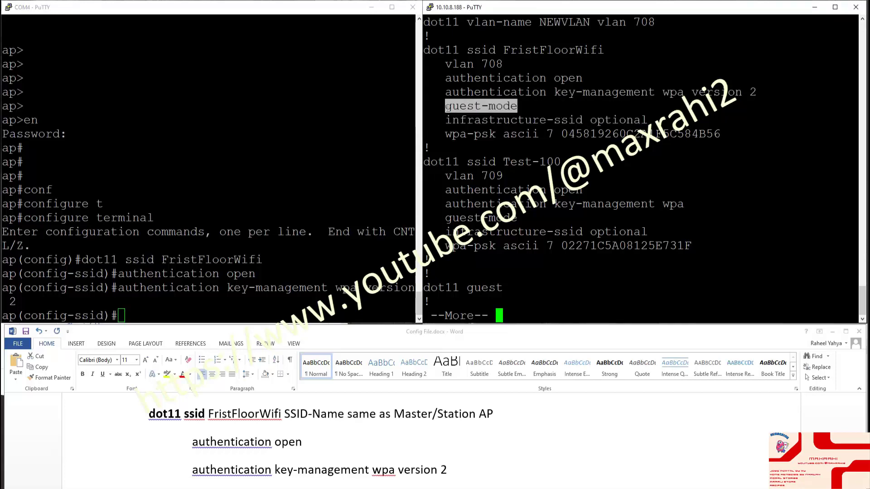
pyautogui.rightClick(314, 128)
pyautogui.press('Return')
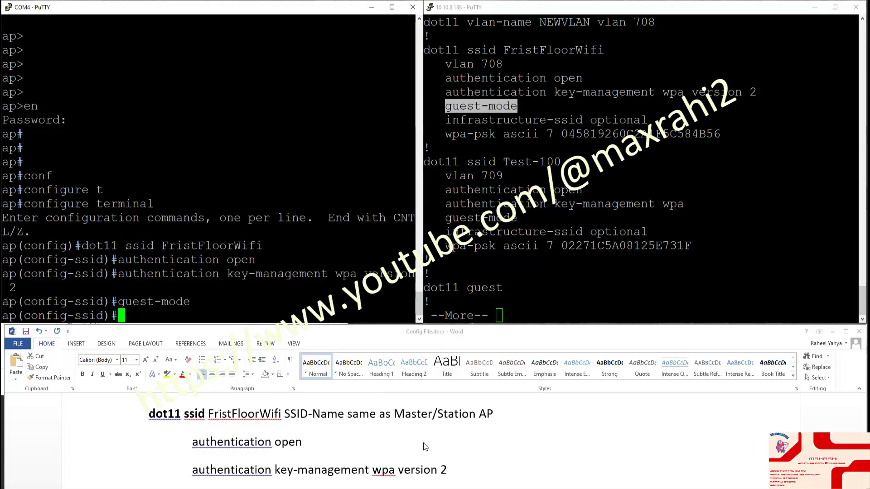
pyautogui.scroll(-2, 421, 441)
pyautogui.scroll(-1, 371, 455)
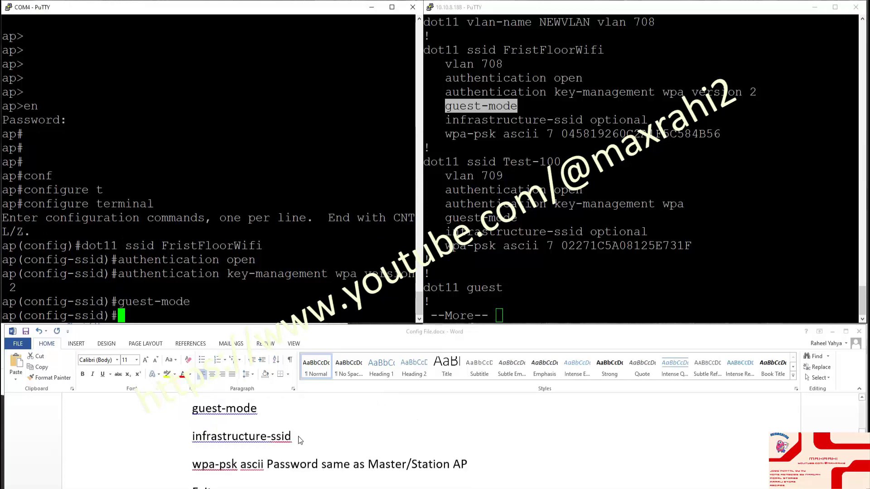
pyautogui.tripleClick(202, 435)
pyautogui.hotkey('ctrl', 'c')
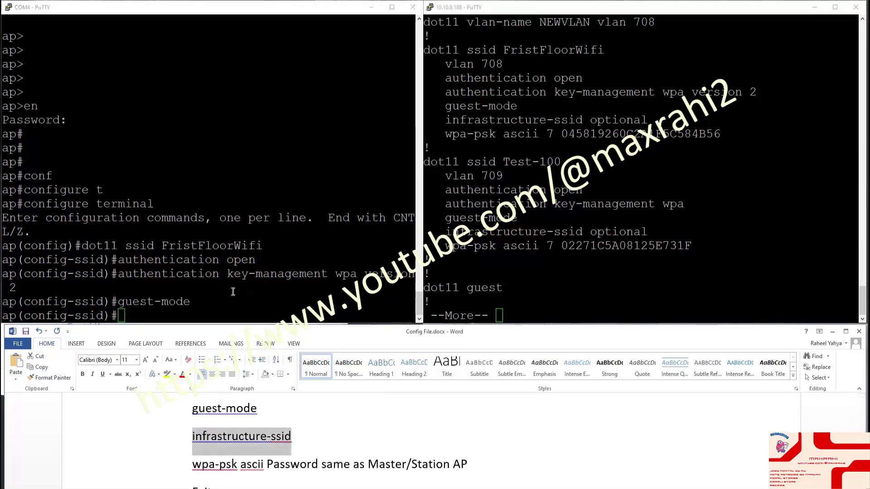
pyautogui.rightClick(233, 291)
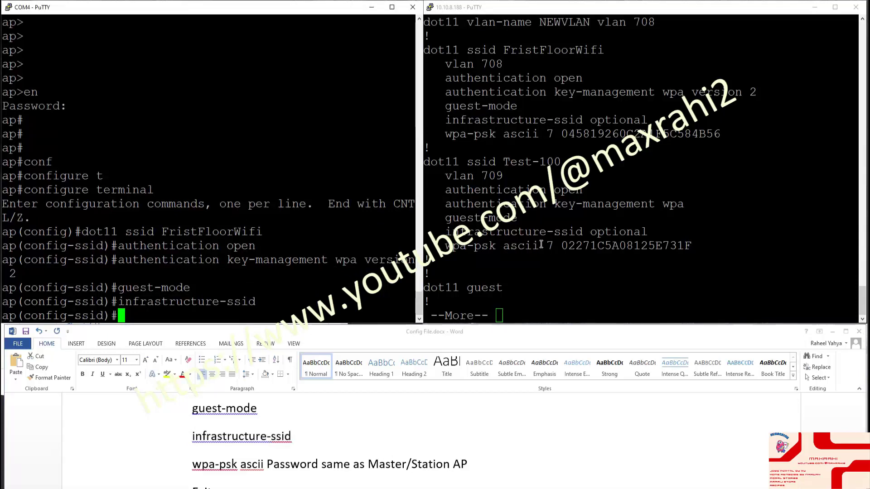
# Step: Set the SSID's ASCII pre-shared key with wpa-psk ascii, then exit SSID configuration
pyautogui.moveTo(445, 245); pyautogui.dragTo(538, 245)
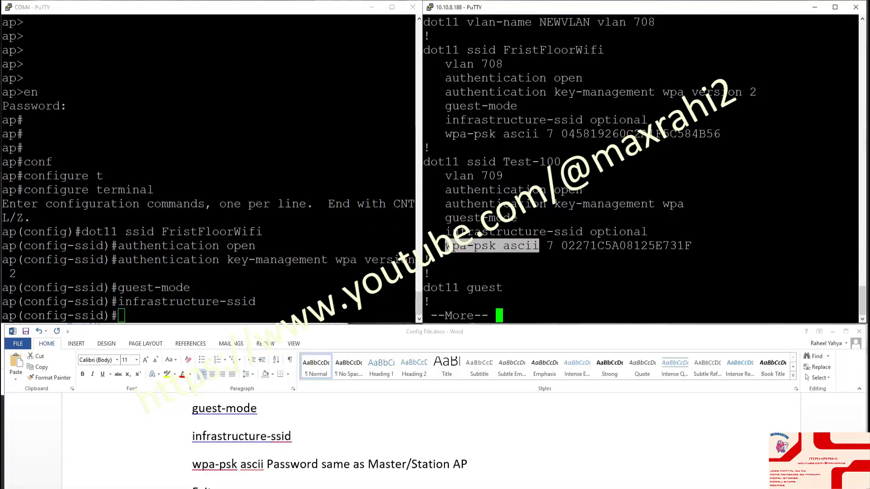
pyautogui.click(209, 264)
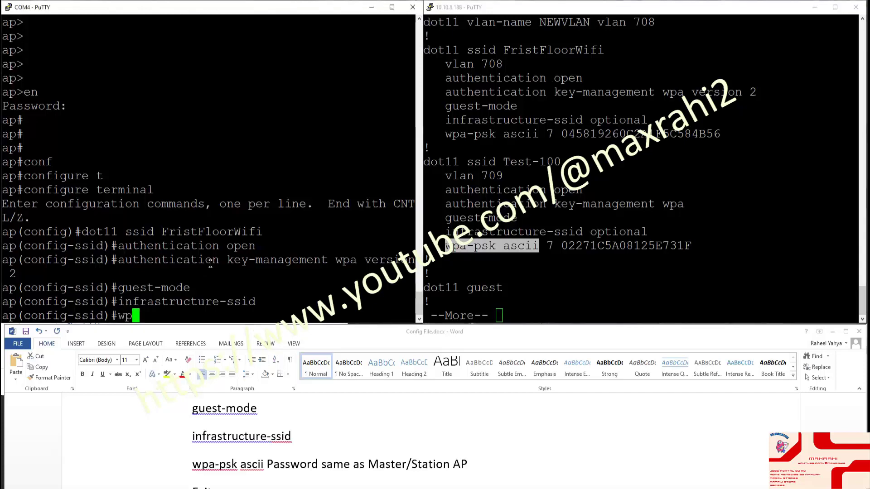
pyautogui.press('Tab')
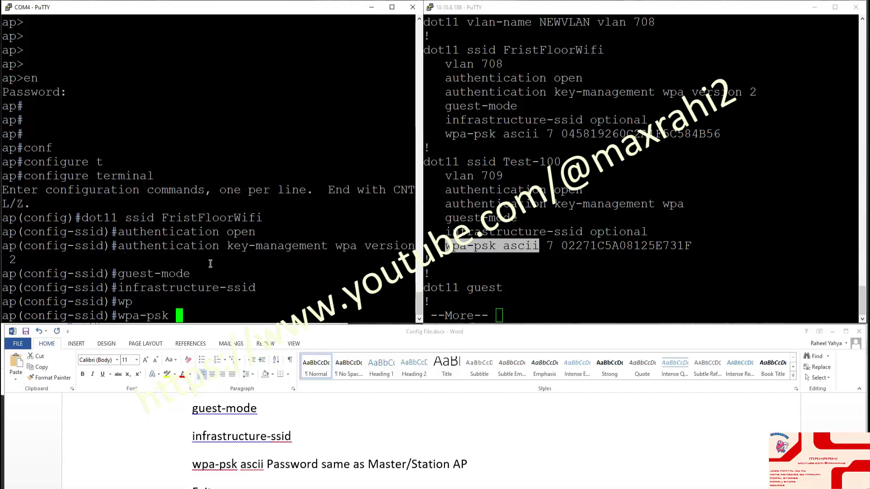
pyautogui.press('Tab')
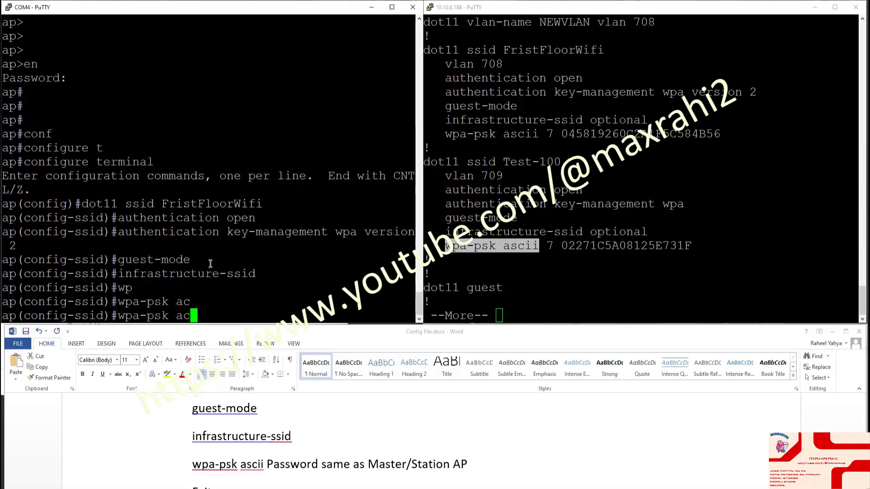
pyautogui.press('BackSpace')
pyautogui.press('Tab')
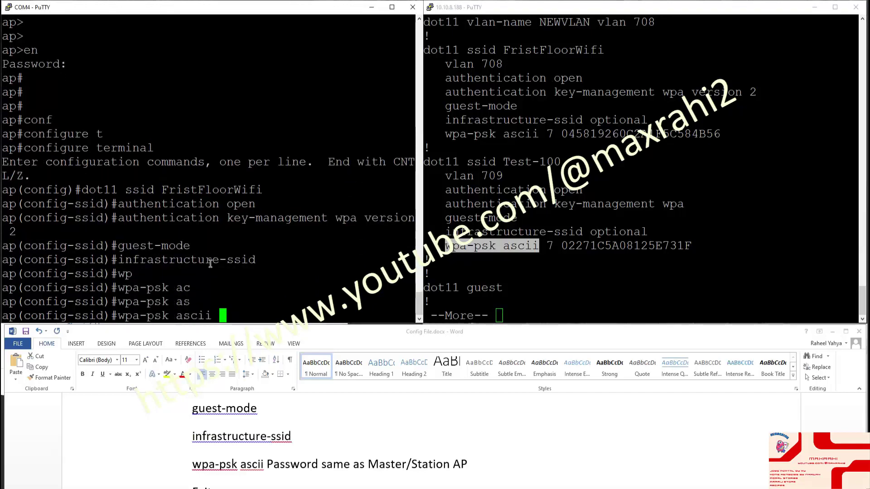
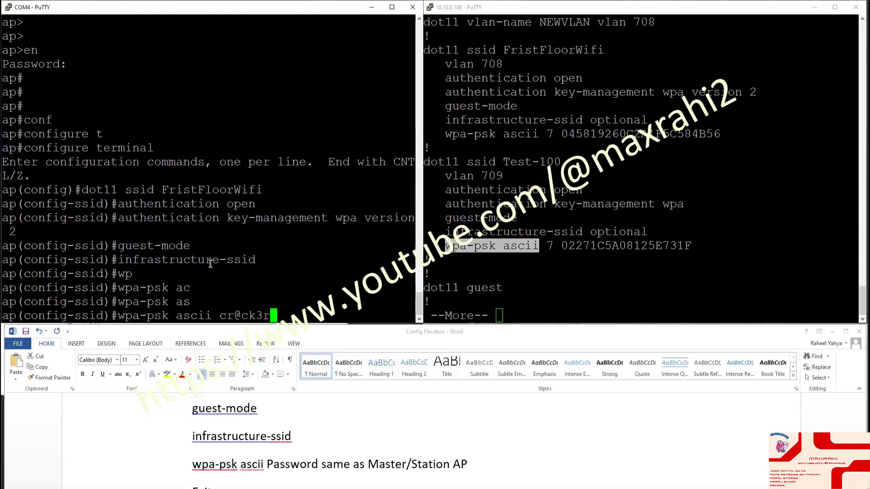
pyautogui.press('Return')
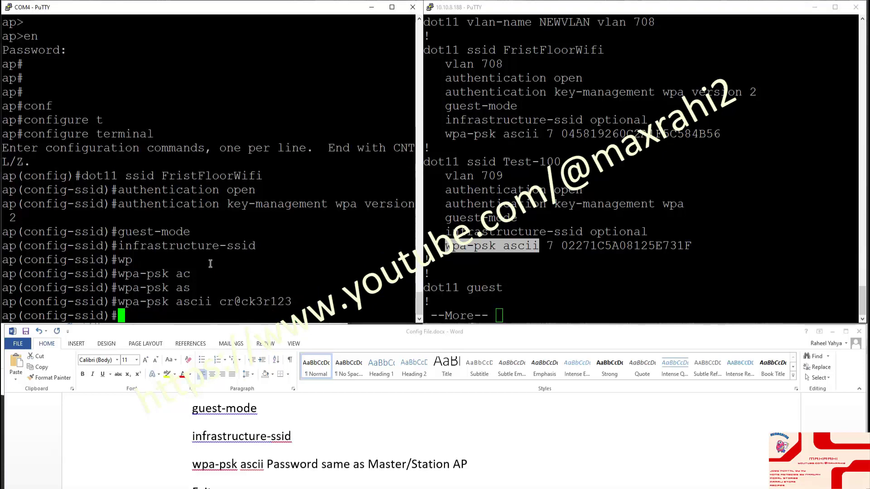
pyautogui.scroll(-1, 300, 442)
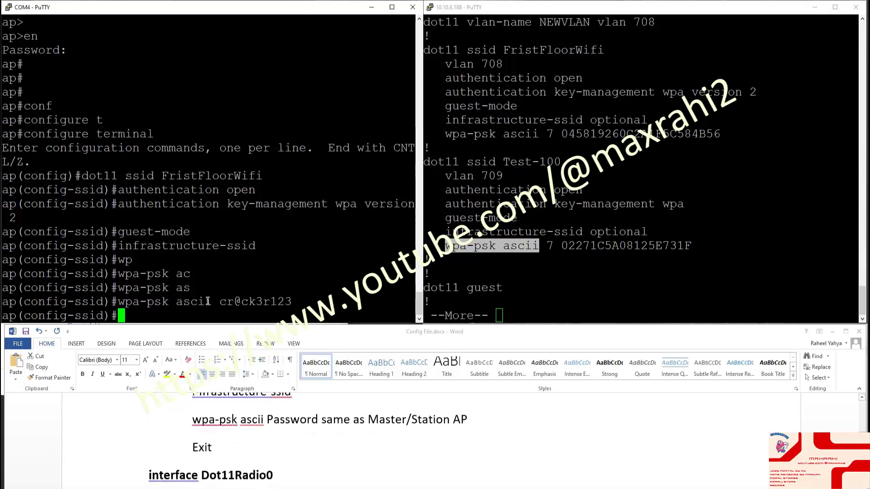
pyautogui.write('exit')
pyautogui.press('Return')
pyautogui.press('Return')
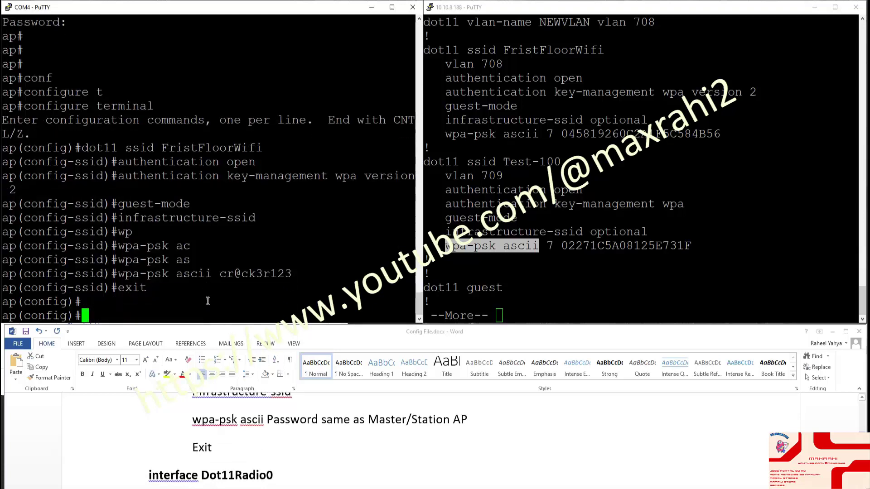
# Step: Enter interface Dot11Radio0 on the new AP and set encryption mode ciphers aes-ccm
pyautogui.press('Return')
pyautogui.press('Return')
pyautogui.press('Return')
pyautogui.press('Return')
pyautogui.press('Return')
pyautogui.press('Return')
pyautogui.press('Return')
pyautogui.press('Return')
pyautogui.press('Return')
pyautogui.press('Return')
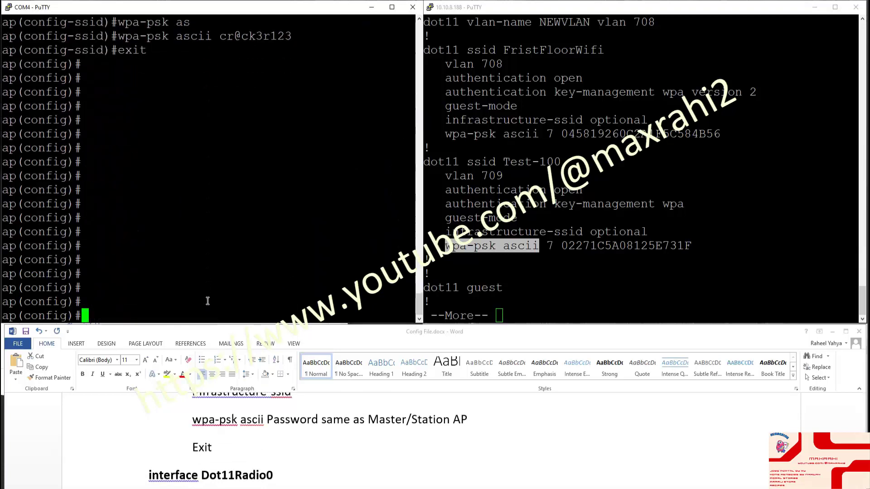
pyautogui.press('Return')
pyautogui.press('Return')
pyautogui.press('Return')
pyautogui.scroll(-1, 248, 447)
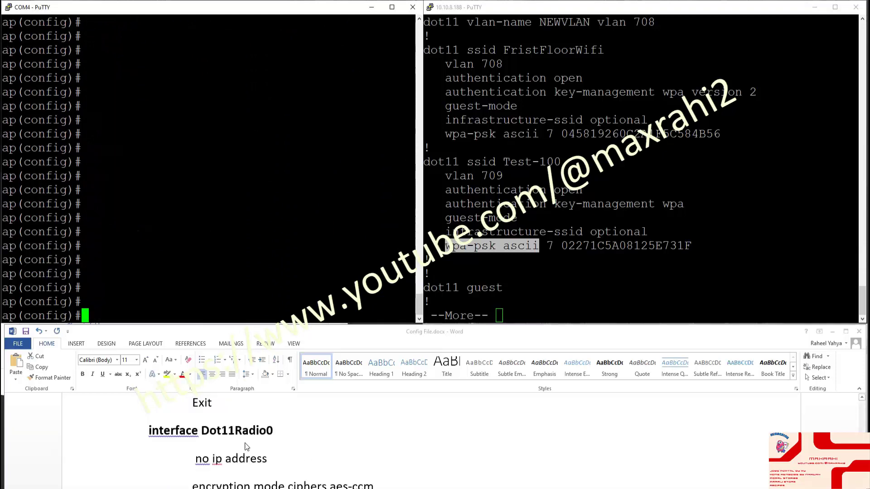
pyautogui.moveTo(149, 431); pyautogui.dragTo(280, 432)
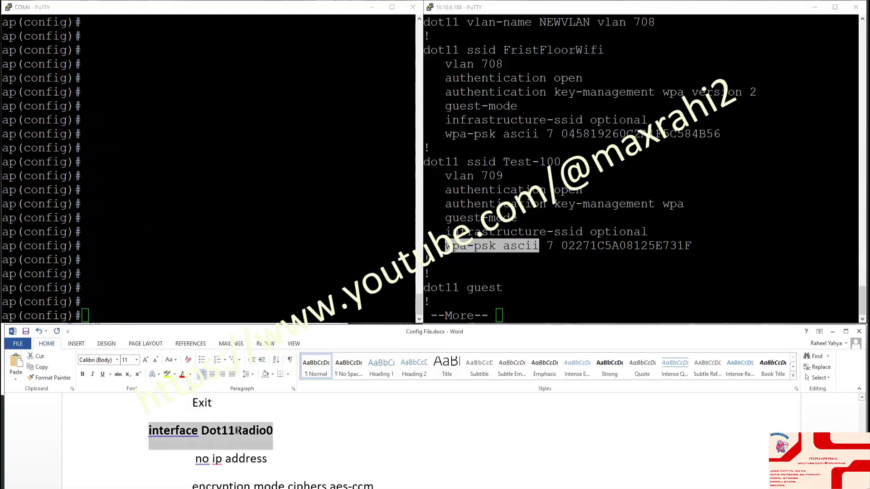
pyautogui.hotkey('ctrl', 'c')
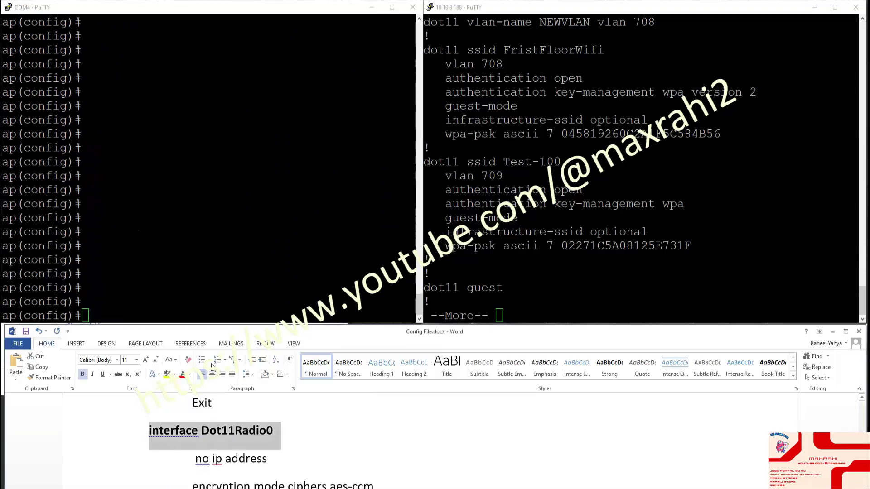
pyautogui.rightClick(193, 290)
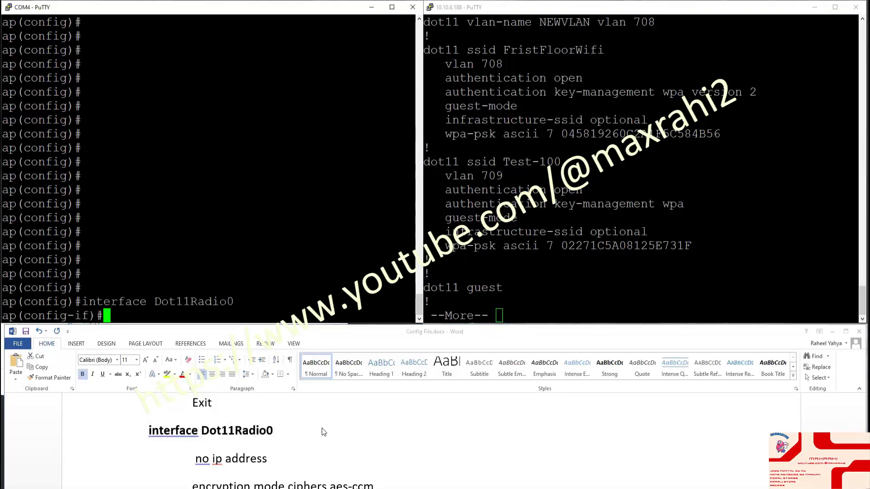
pyautogui.scroll(-1, 323, 430)
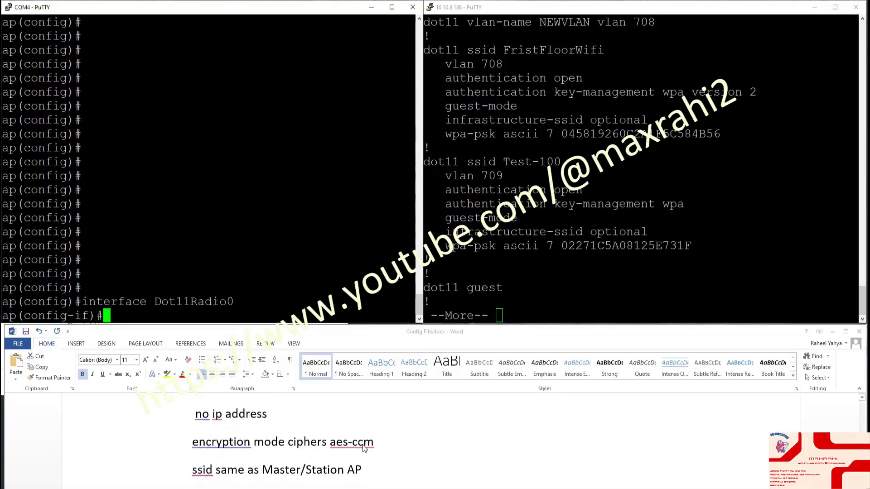
pyautogui.moveTo(375, 442); pyautogui.dragTo(193, 443)
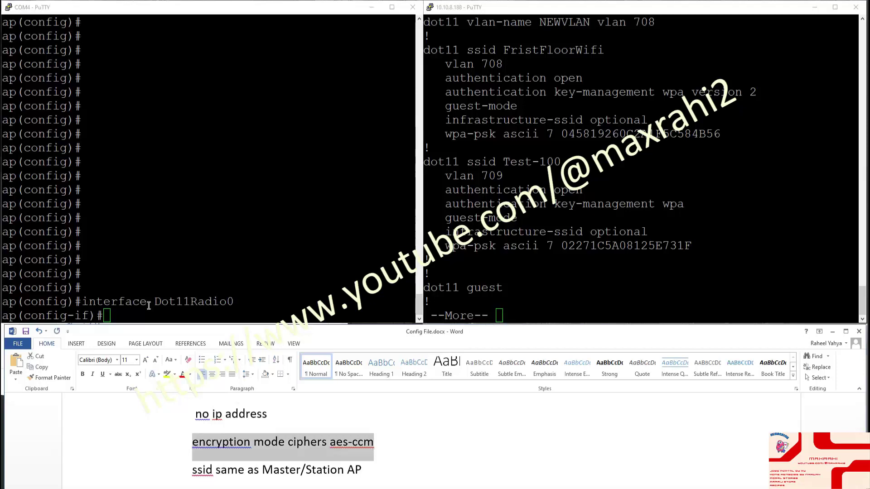
pyautogui.rightClick(131, 305)
# Step: Assign SSID FristFloorWifi to the Dot11Radio0 interface
pyautogui.scroll(-2, 323, 436)
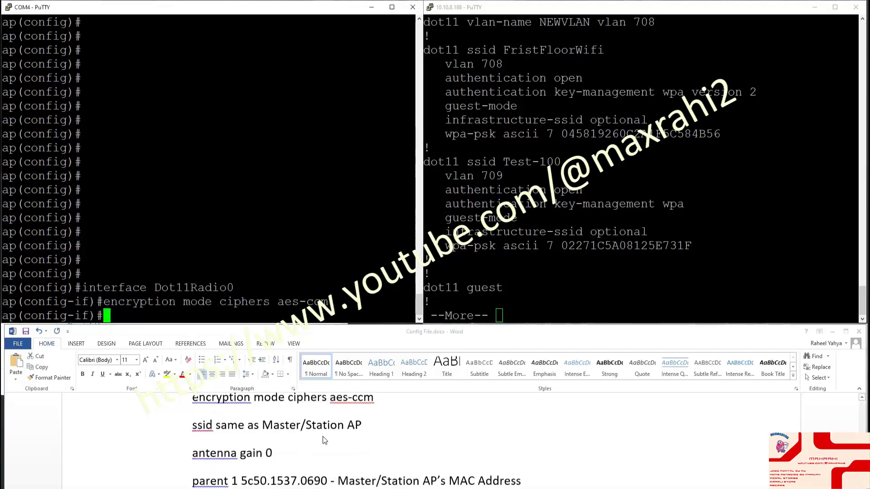
pyautogui.click(209, 426)
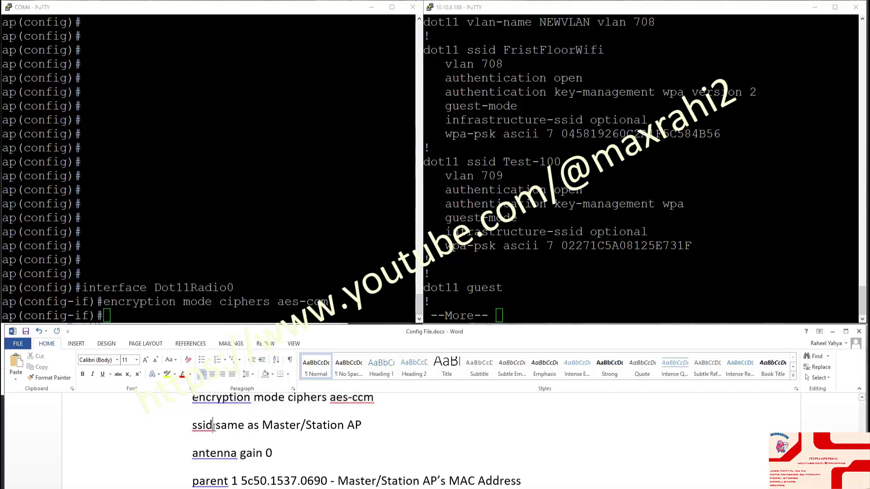
pyautogui.moveTo(211, 426); pyautogui.dragTo(192, 426)
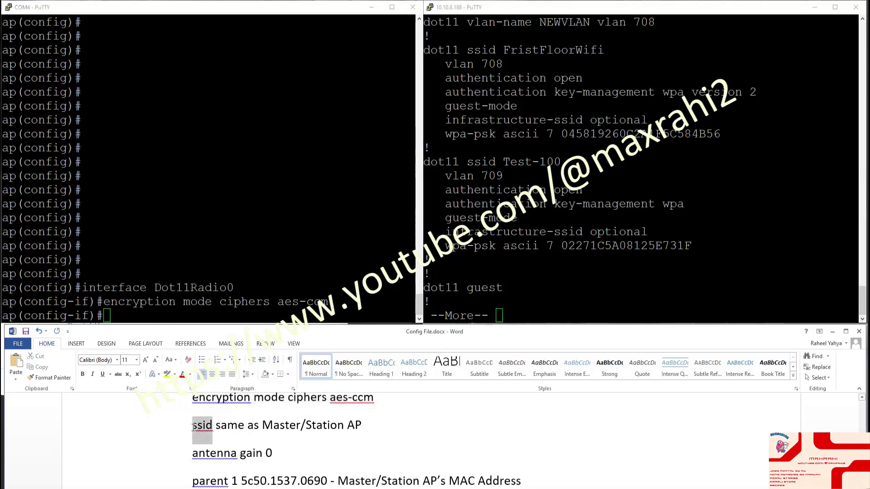
pyautogui.click(189, 312)
pyautogui.press('Up')
pyautogui.press('BackSpace')
pyautogui.press('BackSpace')
pyautogui.press('BackSpace')
pyautogui.press('BackSpace')
pyautogui.press('BackSpace')
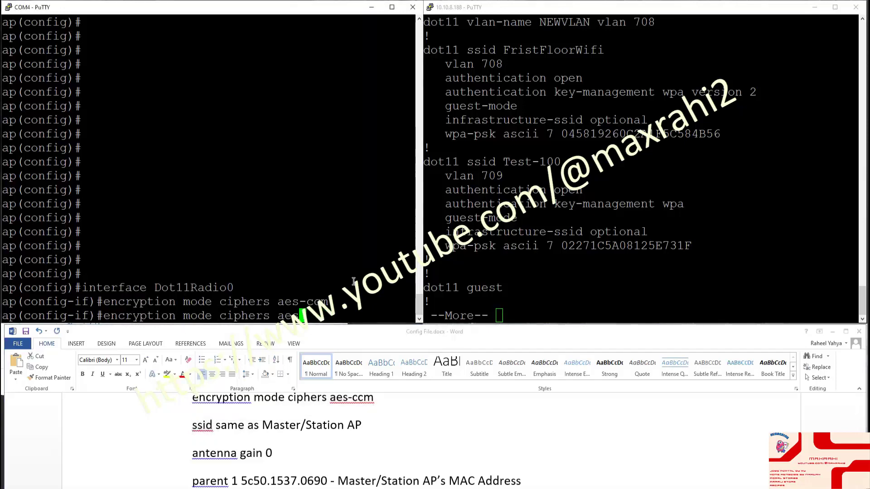
pyautogui.press('BackSpace')
pyautogui.press('BackSpace')
pyautogui.press('BackSpace')
pyautogui.press('BackSpace')
pyautogui.press('BackSpace')
pyautogui.press('BackSpace')
pyautogui.write('ssi')
pyautogui.press('Tab')
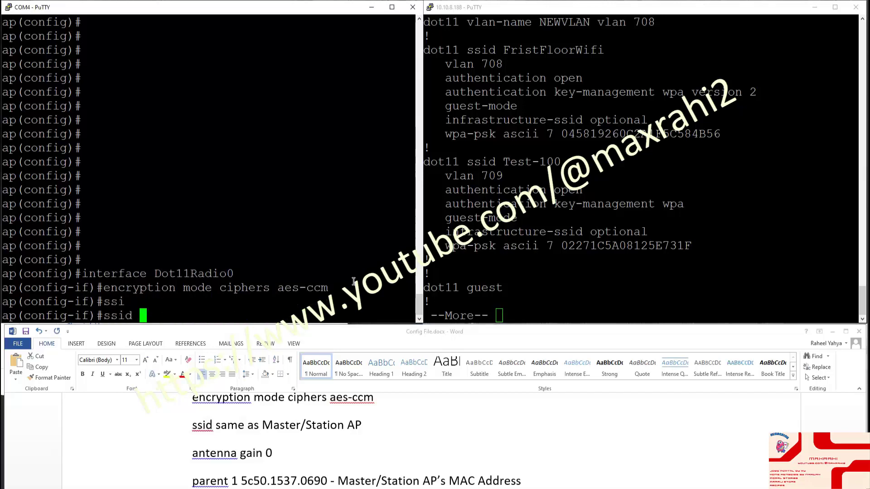
pyautogui.doubleClick(593, 49)
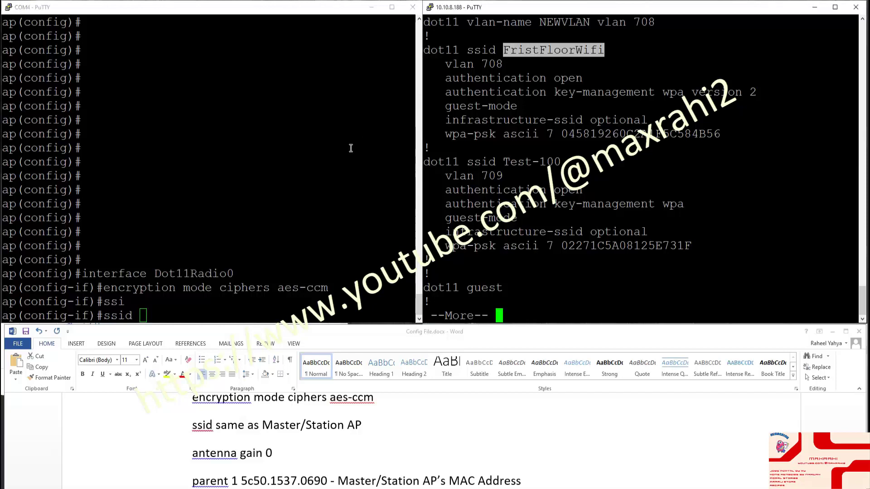
pyautogui.rightClick(337, 147)
pyautogui.press('Return')
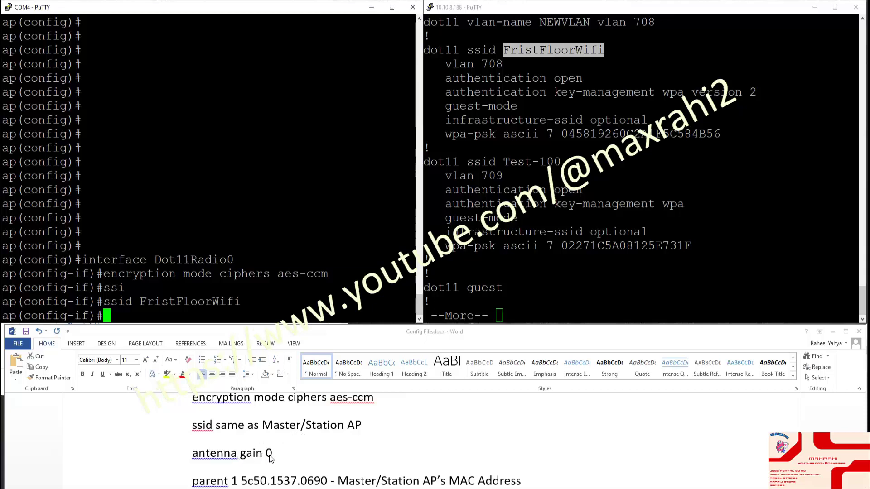
# Step: Paste antenna gain 0 from the notes into the radio interface
pyautogui.moveTo(271, 457); pyautogui.dragTo(194, 452)
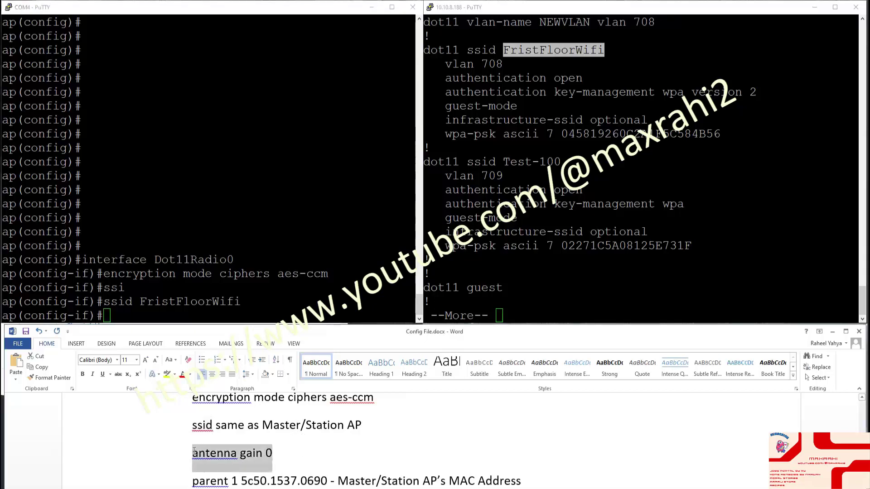
pyautogui.hotkey('ctrl', 'c')
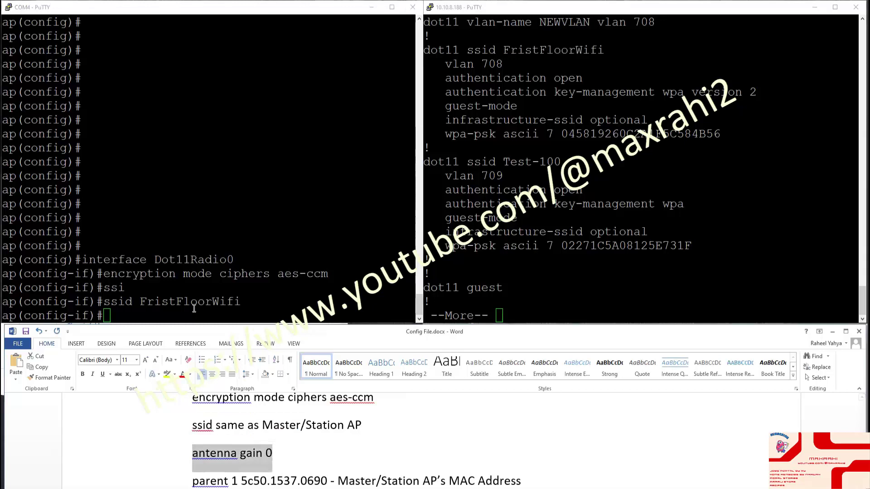
pyautogui.rightClick(194, 308)
# Step: Set parent 1 5c50.1537.0690 and station-role repeater on the new AP's radio
pyautogui.scroll(-1, 180, 439)
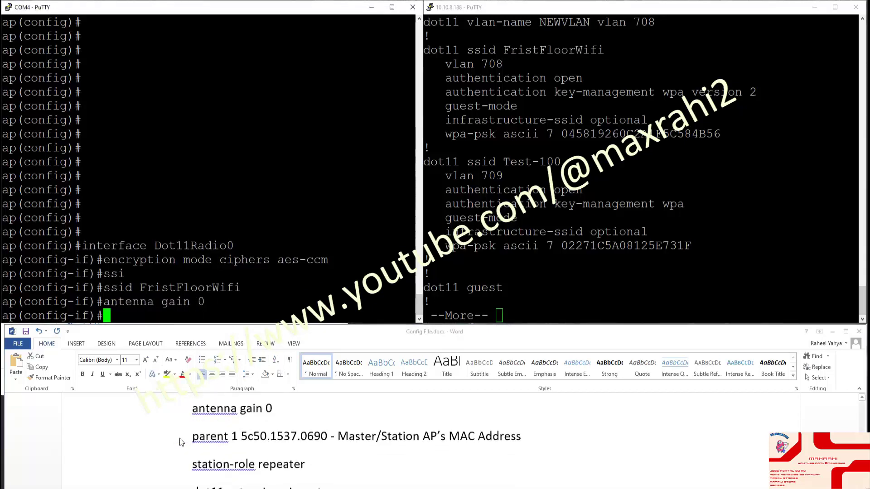
pyautogui.click(196, 437)
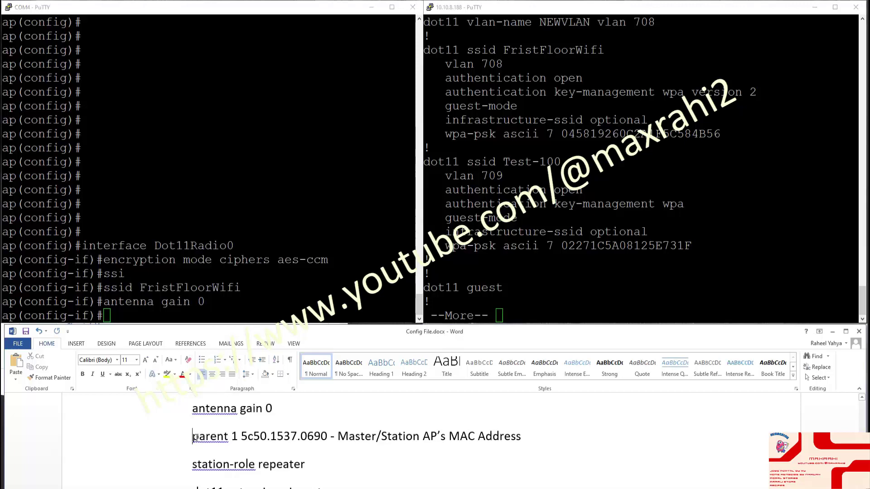
pyautogui.moveTo(194, 438); pyautogui.dragTo(330, 438)
pyautogui.rightClick(173, 317)
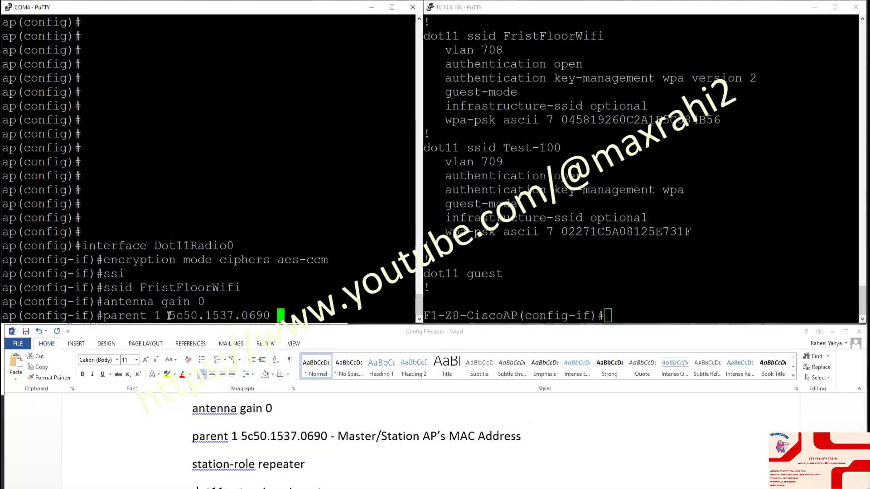
pyautogui.press('Return')
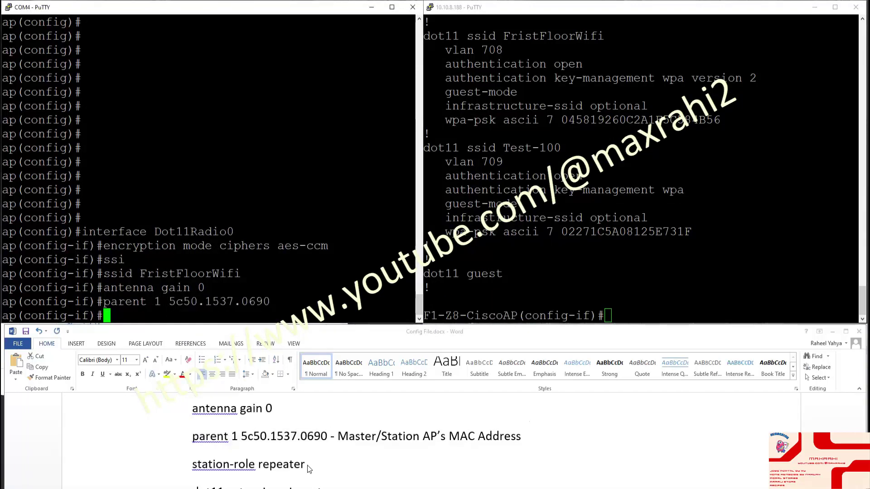
pyautogui.click(307, 466)
pyautogui.moveTo(306, 464); pyautogui.dragTo(192, 465)
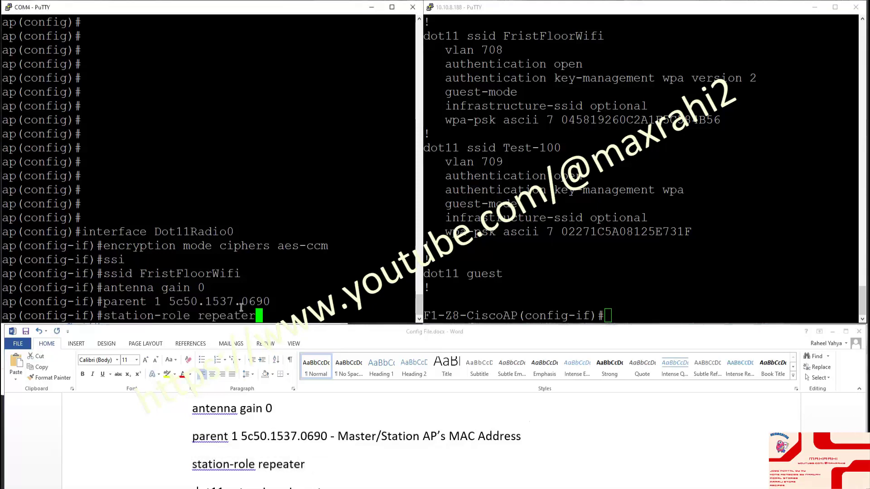
pyautogui.press('Return')
# Step: Add dot11 extension aironet and bridge-group 1 to the radio
pyautogui.scroll(-2, 315, 403)
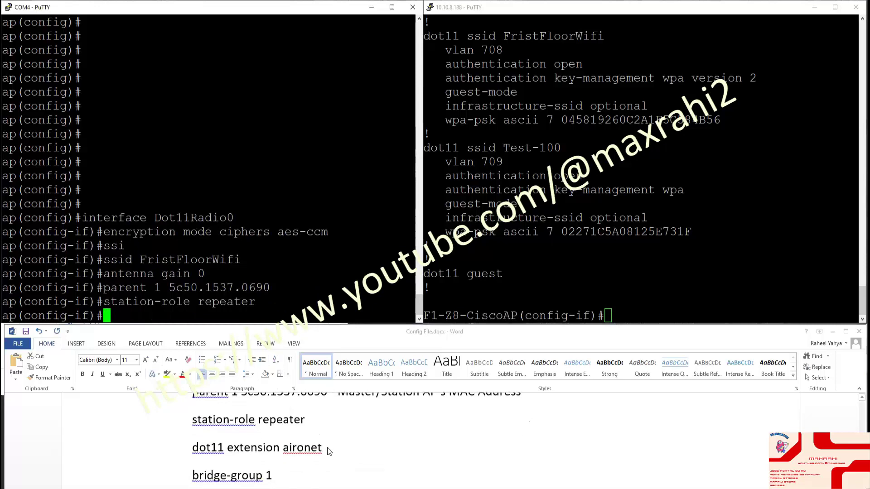
pyautogui.moveTo(328, 451); pyautogui.dragTo(206, 447)
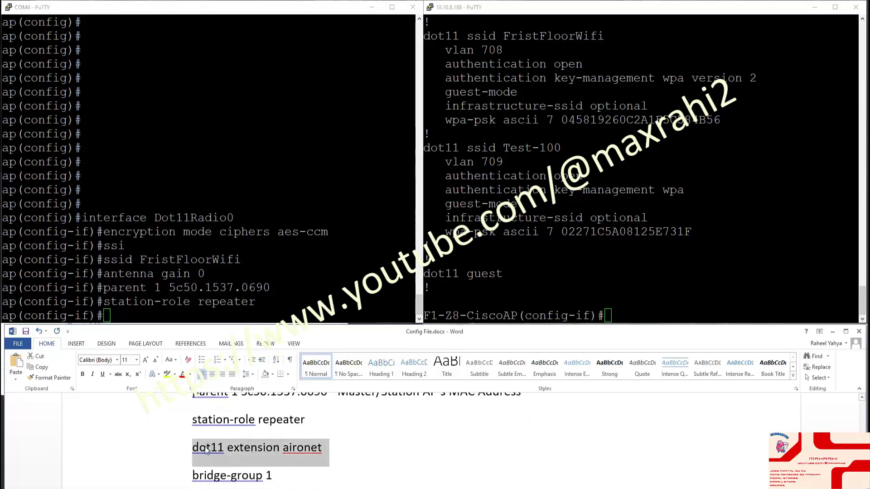
pyautogui.rightClick(211, 288)
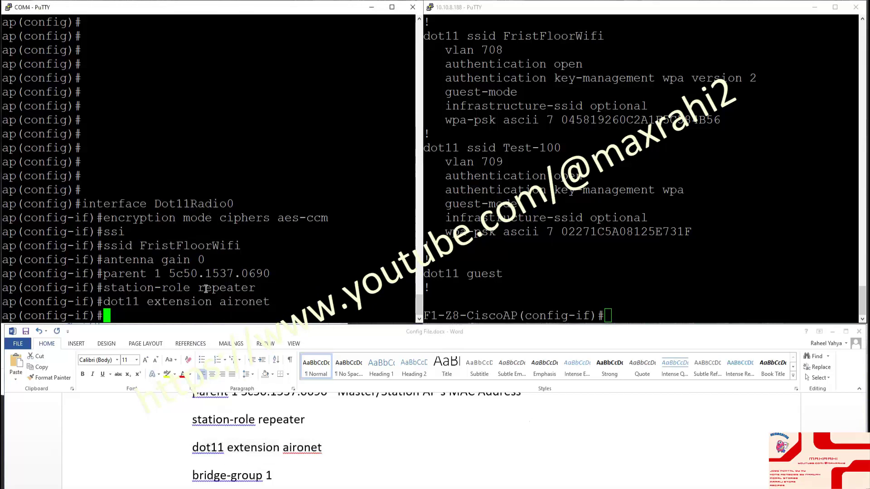
pyautogui.click(277, 476)
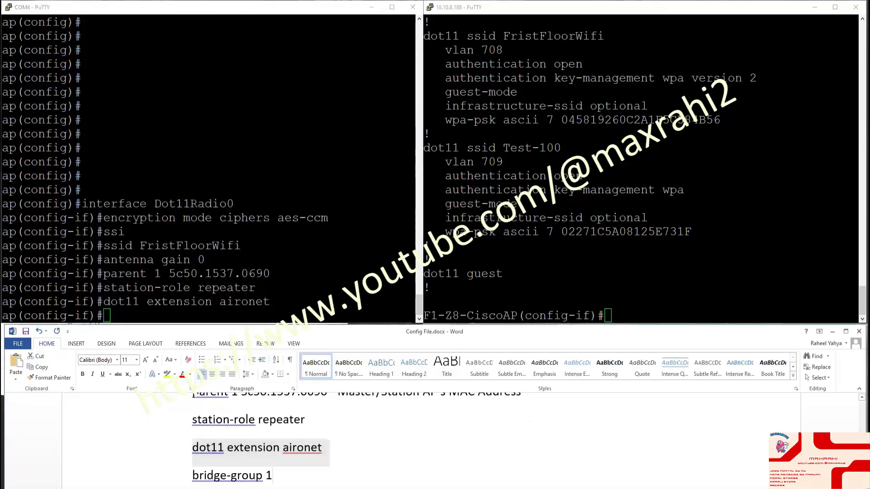
pyautogui.moveTo(279, 475); pyautogui.dragTo(193, 476)
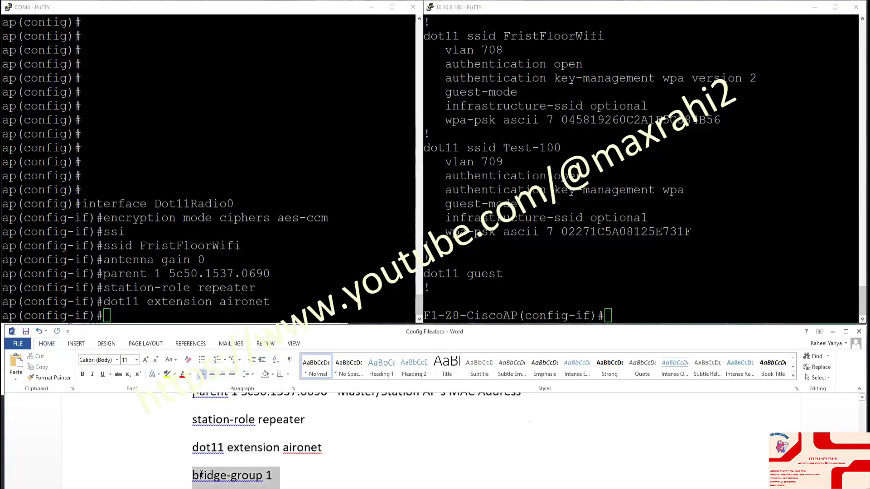
pyautogui.rightClick(219, 305)
pyautogui.scroll(-2, 329, 456)
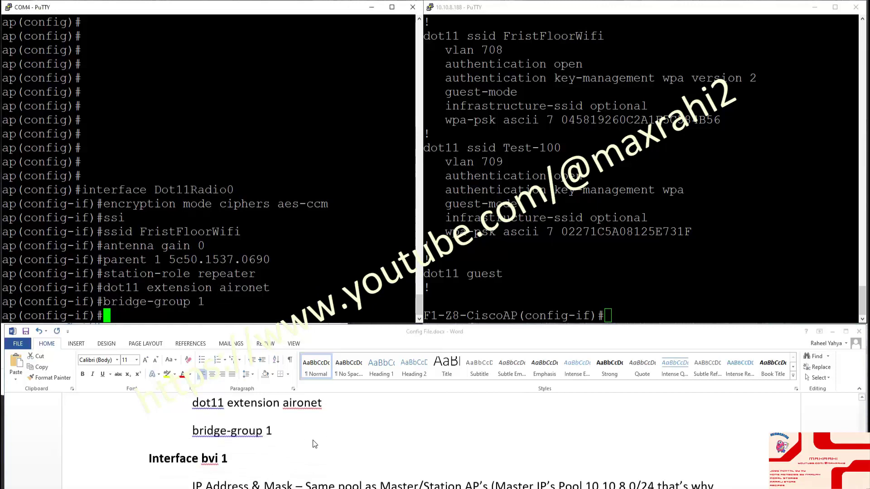
# Step: Bring Dot11Radio0 up with no shutdown, then exit to global configuration
pyautogui.write('no')
pyautogui.write(' shu')
pyautogui.press('Tab')
pyautogui.press('Return')
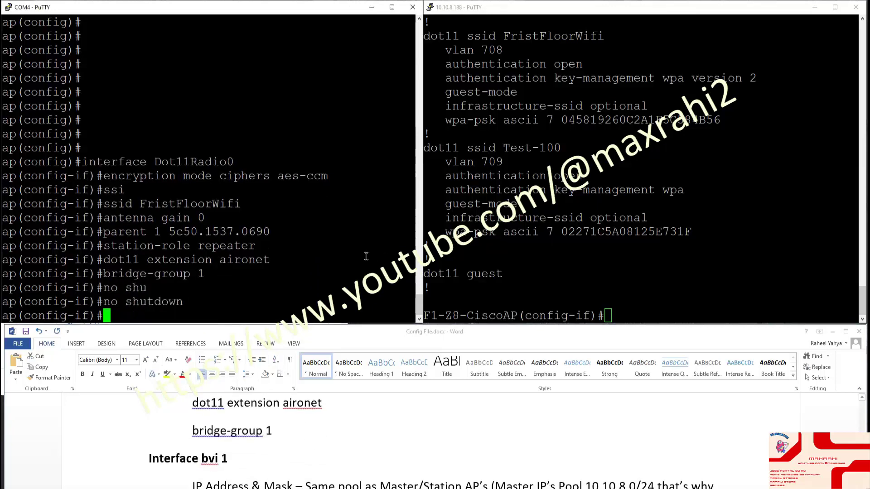
pyautogui.write('exi')
pyautogui.press('Return')
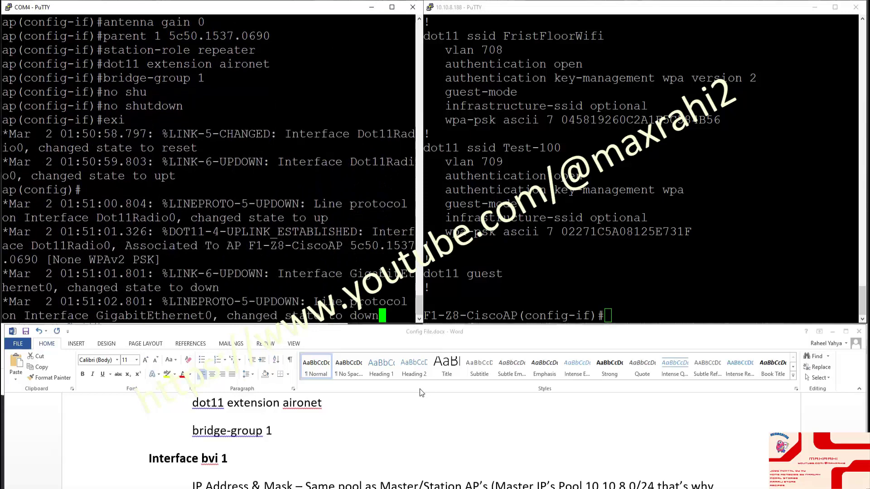
# Step: Select the 'Interface bvi 1' line in the Word notes
pyautogui.scroll(-2, 154, 418)
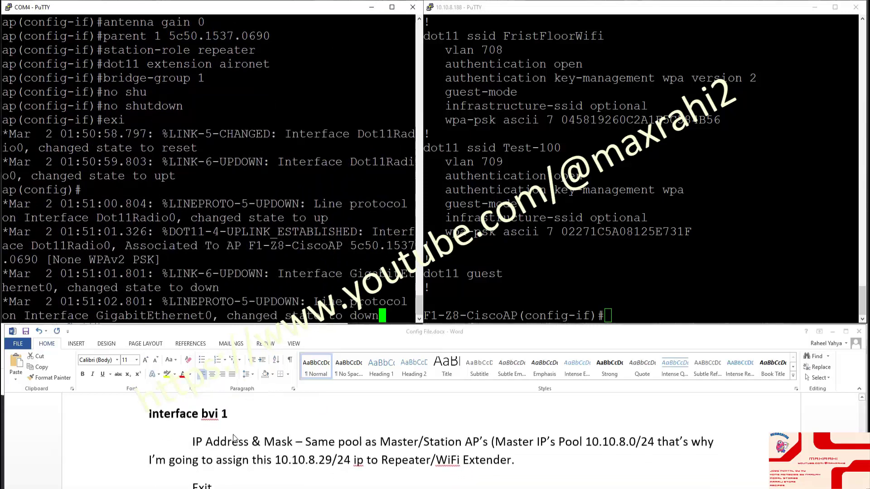
pyautogui.click(154, 418)
pyautogui.moveTo(154, 418); pyautogui.dragTo(233, 418)
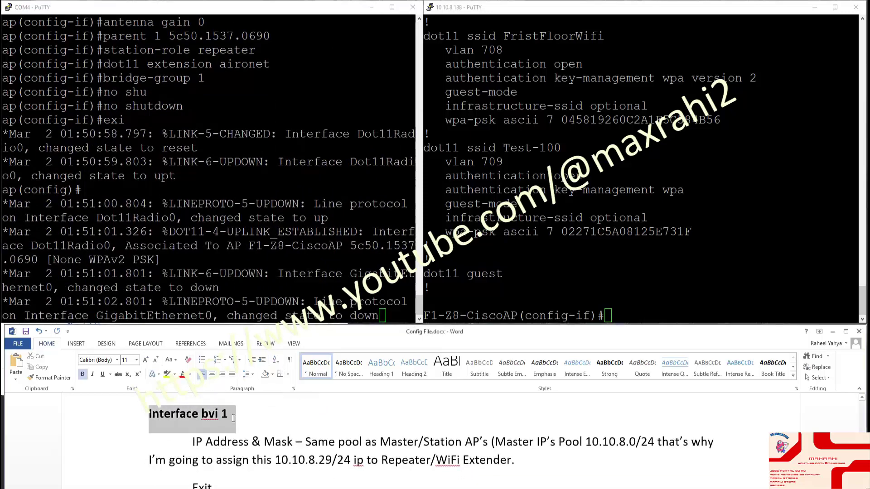
# Step: Paste 'interface bvi 1' into the console and check the IP address in the notes
pyautogui.click(235, 304)
pyautogui.rightClick(236, 304)
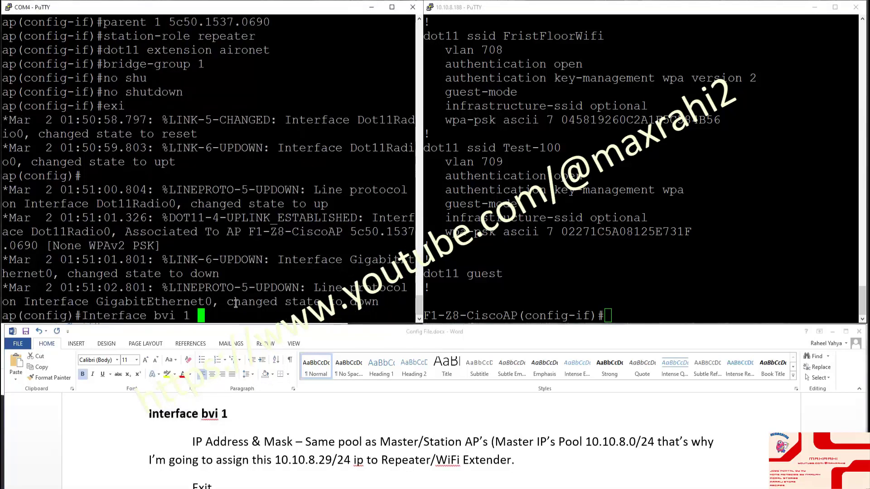
pyautogui.scroll(-1, 292, 453)
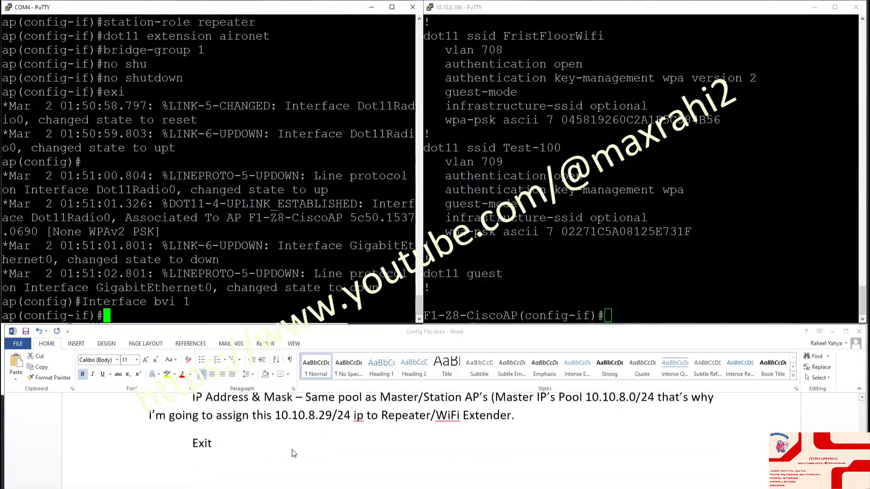
pyautogui.scroll(1, 292, 453)
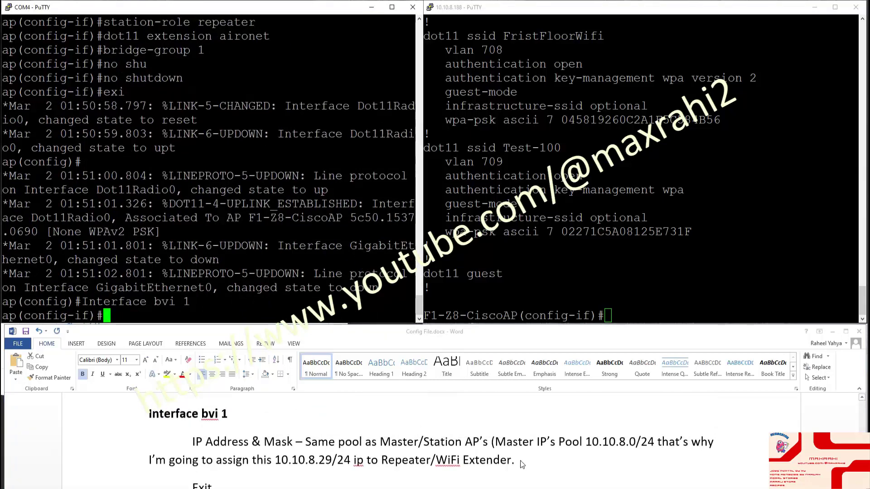
pyautogui.moveTo(522, 464); pyautogui.dragTo(192, 442)
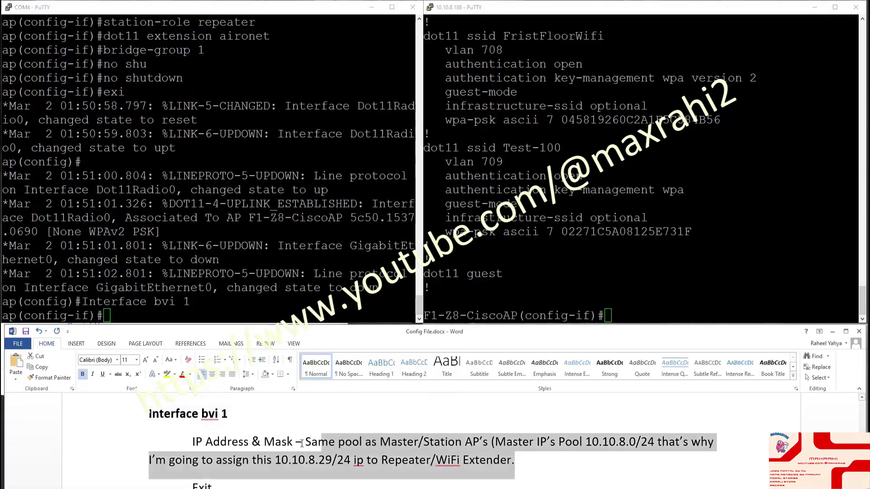
# Step: Assign BVI1 the address 10.10.8.29 with mask 255.255.255.0
pyautogui.click(180, 314)
pyautogui.write('ip ad')
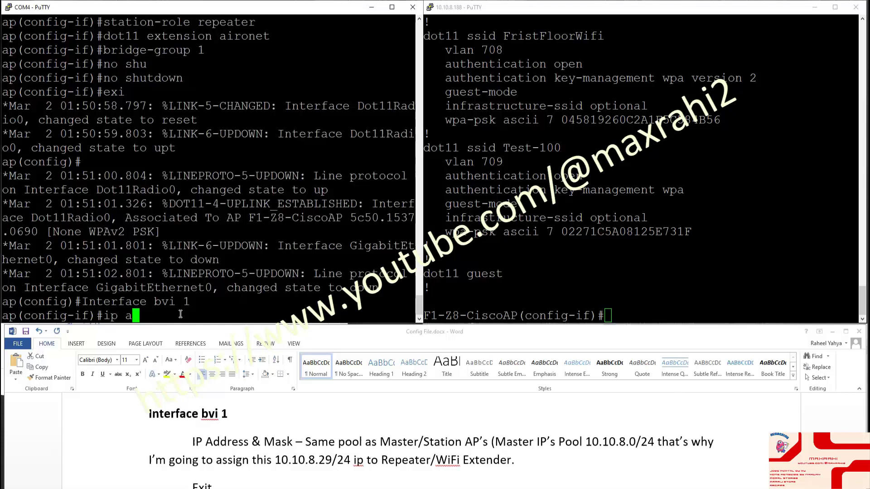
pyautogui.write('d')
pyautogui.press('Tab')
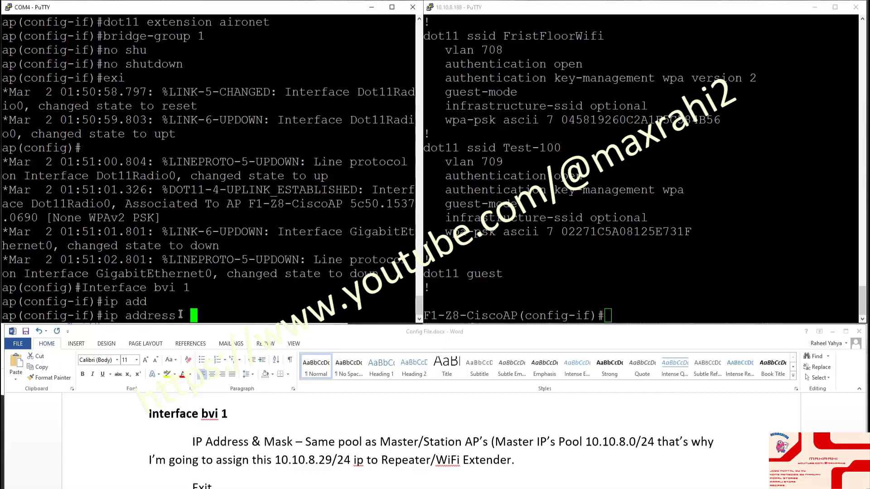
pyautogui.write('10.')
pyautogui.write('10.8.')
pyautogui.write('2')
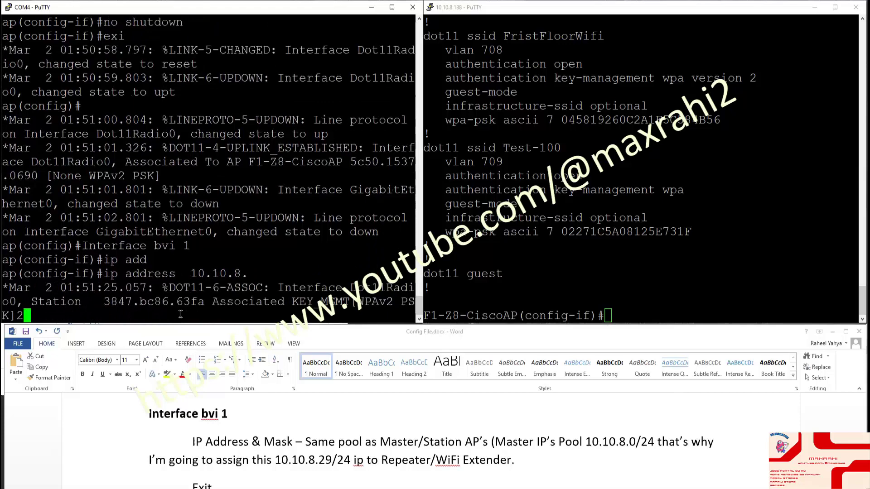
pyautogui.write('9 255.')
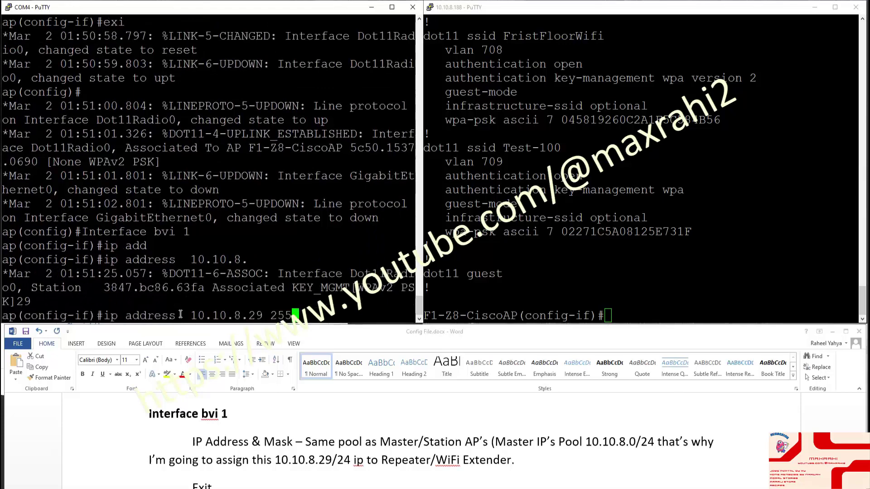
pyautogui.write('255.255.0')
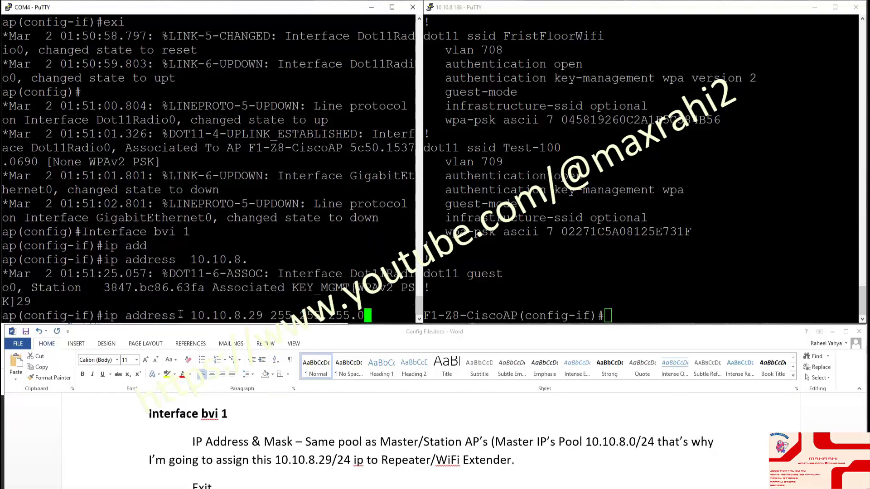
pyautogui.press('Return')
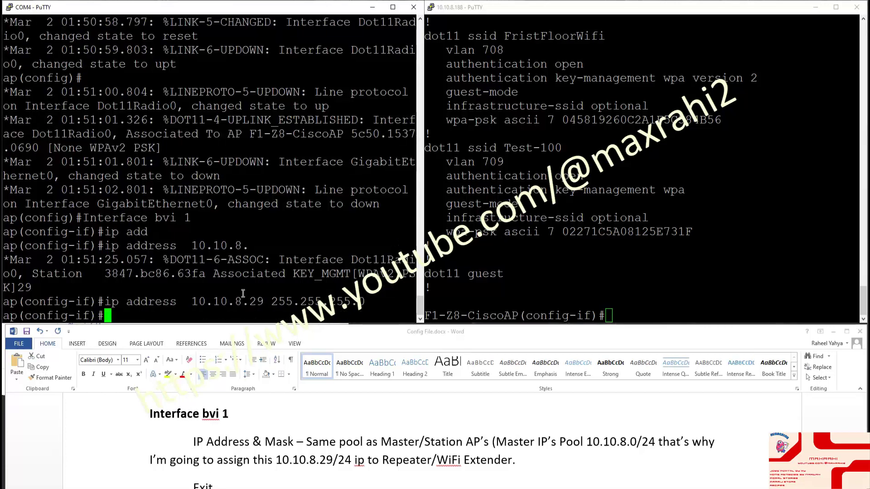
# Step: Enable BVI1 with no shutdown and begin the 'do sh ip int b' check
pyautogui.write('no shu')
pyautogui.press('Tab')
pyautogui.press('Return')
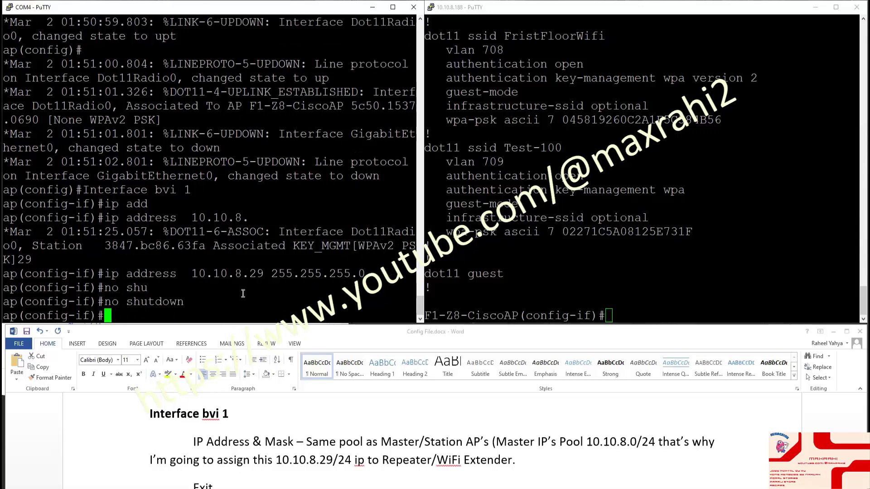
pyautogui.write('do sh ')
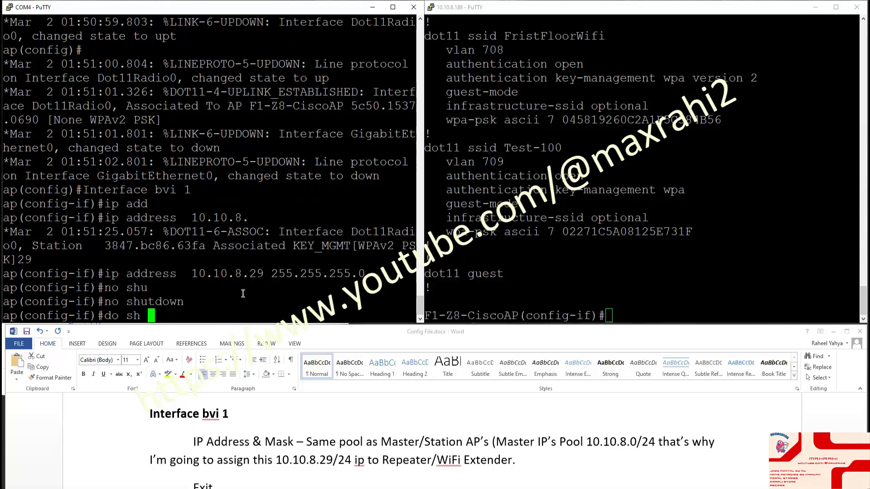
pyautogui.write('ip int ')
pyautogui.write('b')
# Step: Confirm BVI1 is up at 10.10.8.29, then exit interface configuration
pyautogui.press('Return')
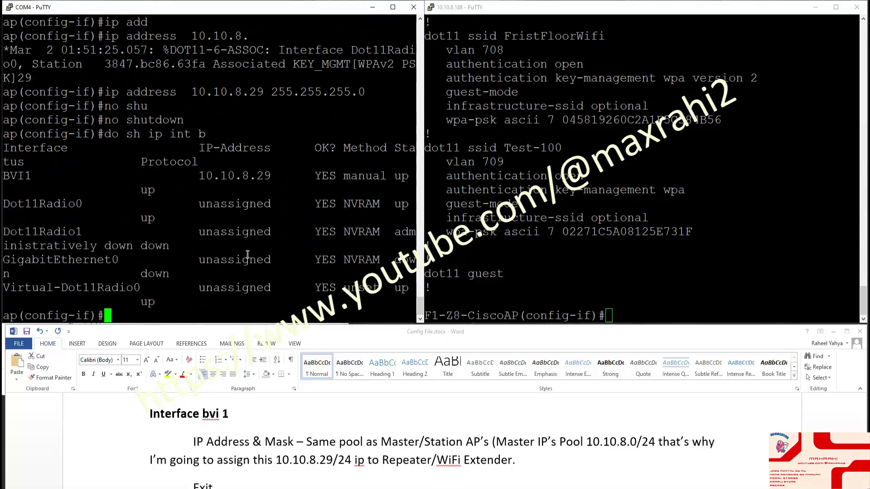
pyautogui.moveTo(272, 177); pyautogui.dragTo(183, 176)
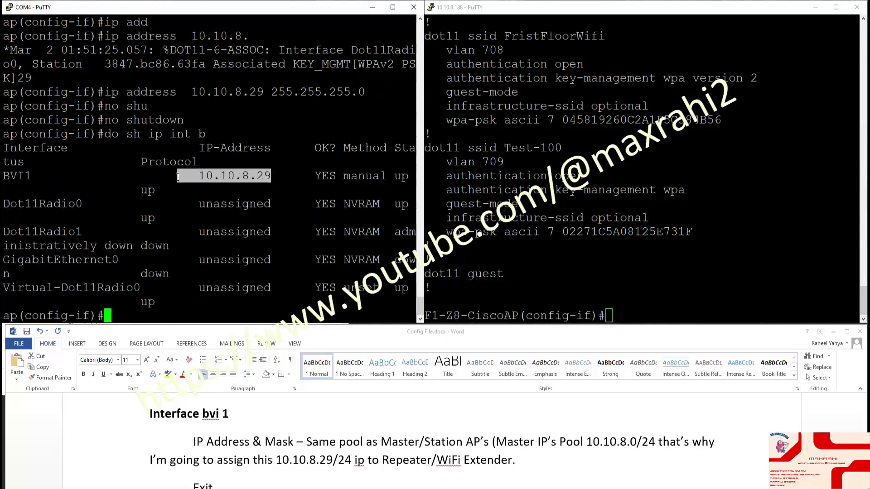
pyautogui.click(171, 234)
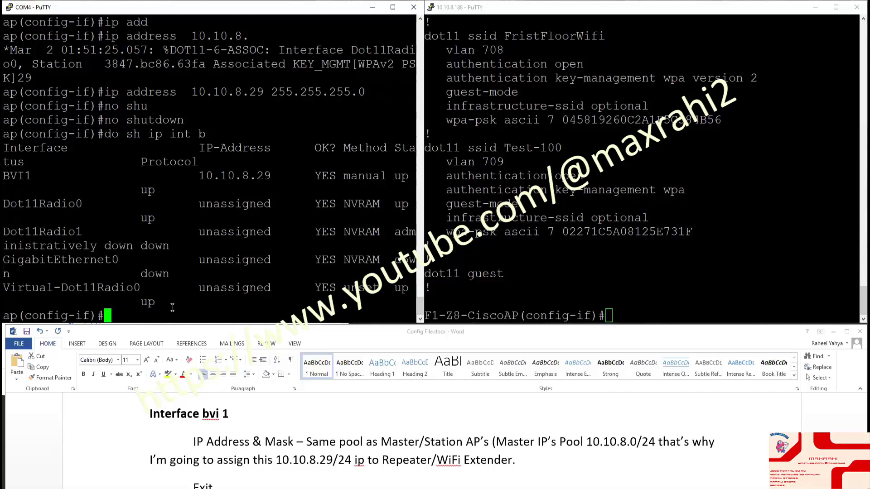
pyautogui.write('exit')
pyautogui.press('Return')
pyautogui.press('Return')
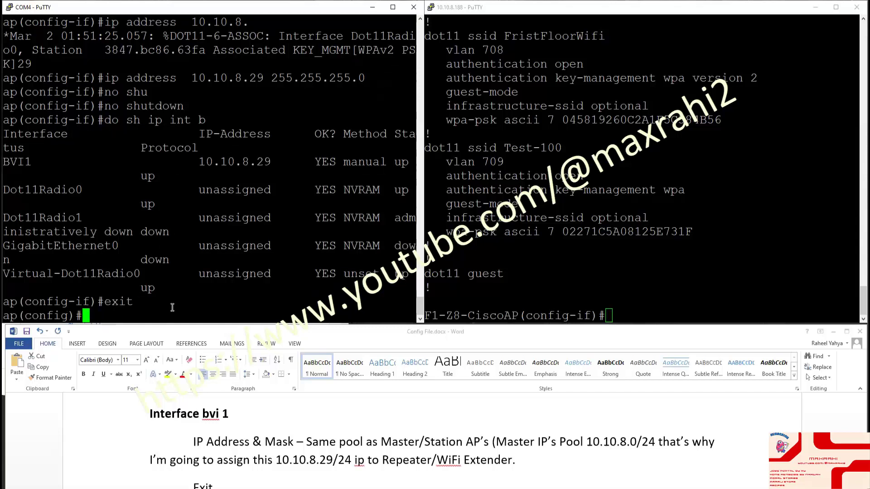
pyautogui.press('Return')
pyautogui.press('Return')
pyautogui.press('Return')
pyautogui.press('Return')
pyautogui.press('Return')
pyautogui.press('Return')
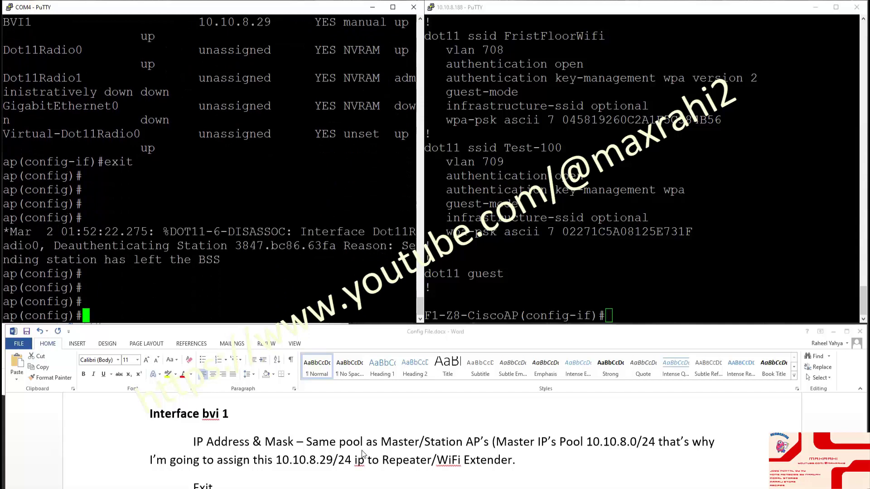
# Step: Scroll the Word configuration notes to the Verify command
pyautogui.click(349, 451)
pyautogui.scroll(-3, 349, 452)
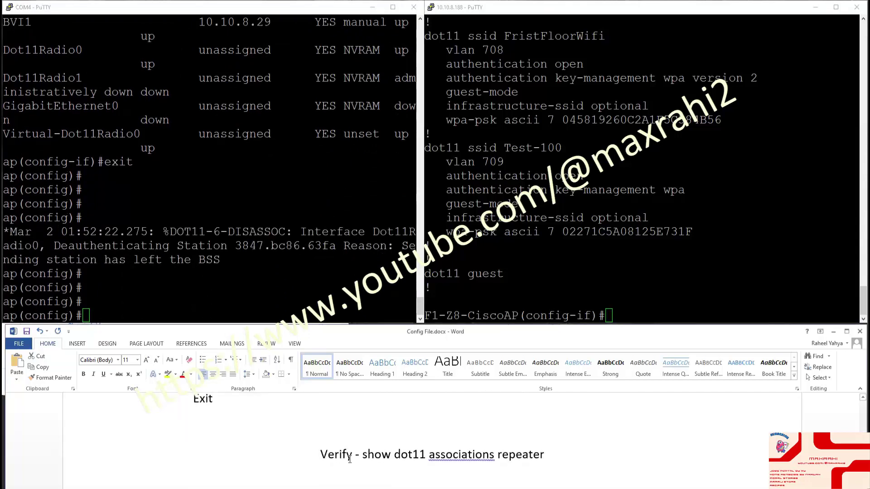
pyautogui.moveTo(545, 454)
pyautogui.mouseDown()
pyautogui.moveTo(393, 455)
pyautogui.moveTo(523, 459)
pyautogui.mouseUp()
# Step: Exit to privileged mode and run 'show dot11 associations repeater'
pyautogui.click(372, 455)
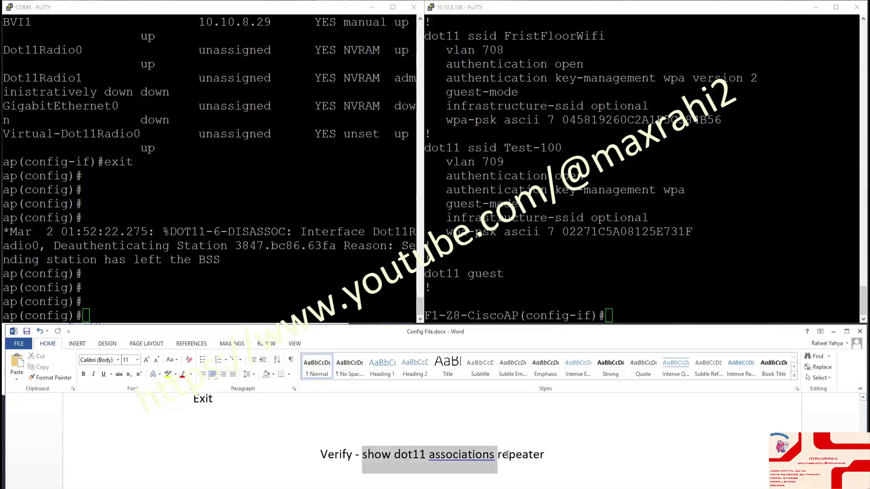
pyautogui.click(250, 288)
pyautogui.write('cd')
pyautogui.press('BackSpace')
pyautogui.press('BackSpace')
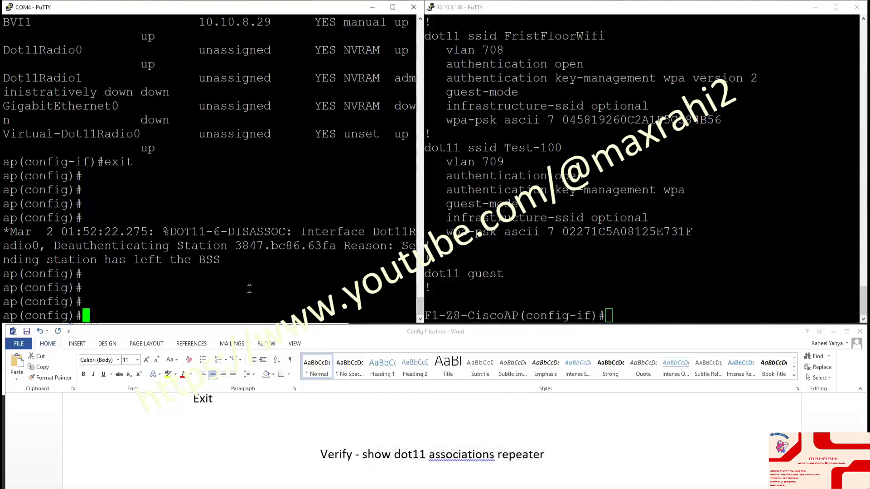
pyautogui.write('exi')
pyautogui.press('Return')
pyautogui.write('show dot11 associations repeater')
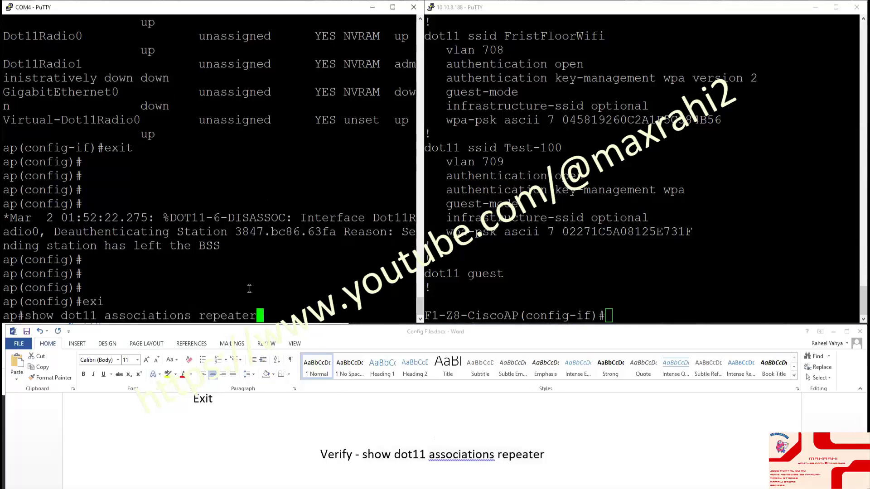
pyautogui.press('Return')
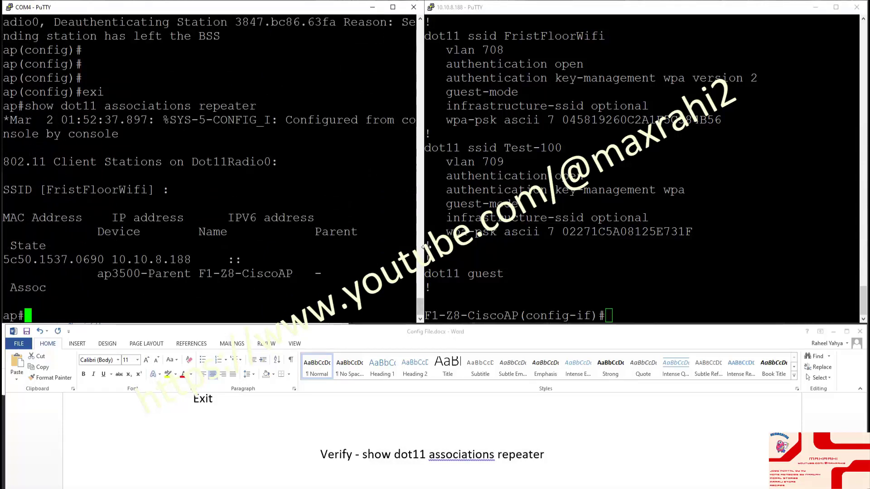
# Step: Widen the console, re-run the check, and highlight parent F1-Z8-CiscoAP at 10.10.8.188
pyautogui.moveTo(425, 247); pyautogui.dragTo(575, 248)
pyautogui.press('Up')
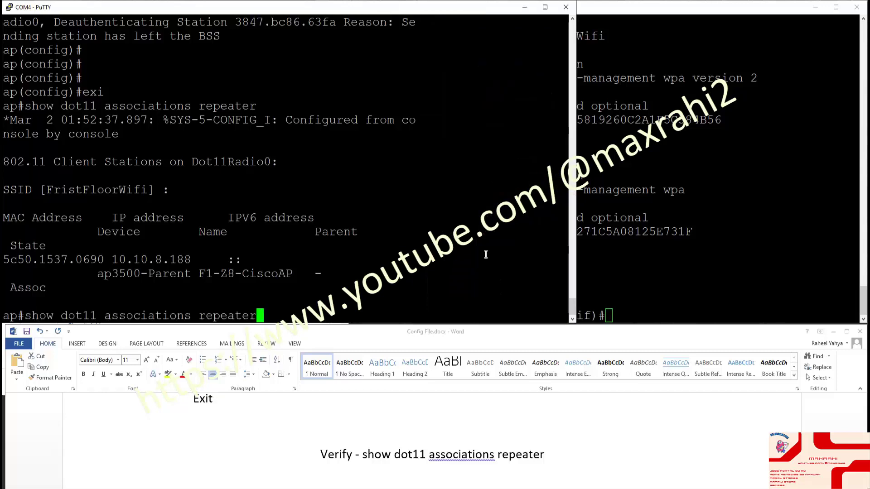
pyautogui.press('Return')
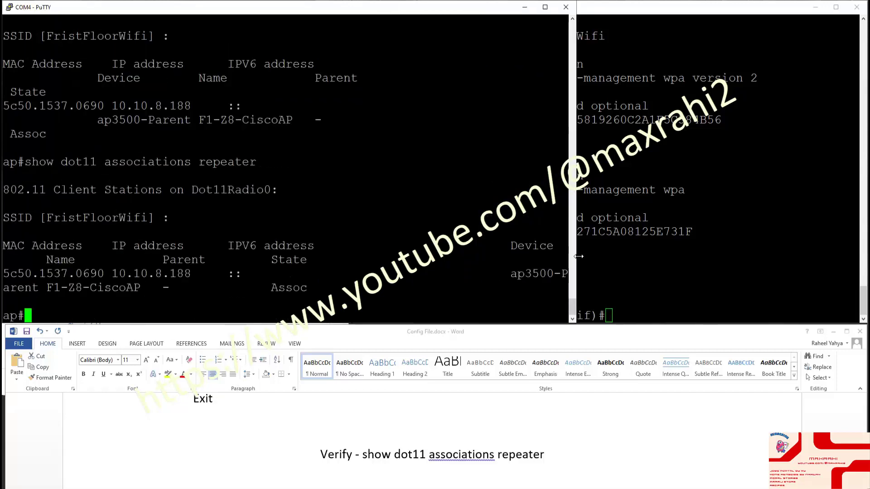
pyautogui.press('Up')
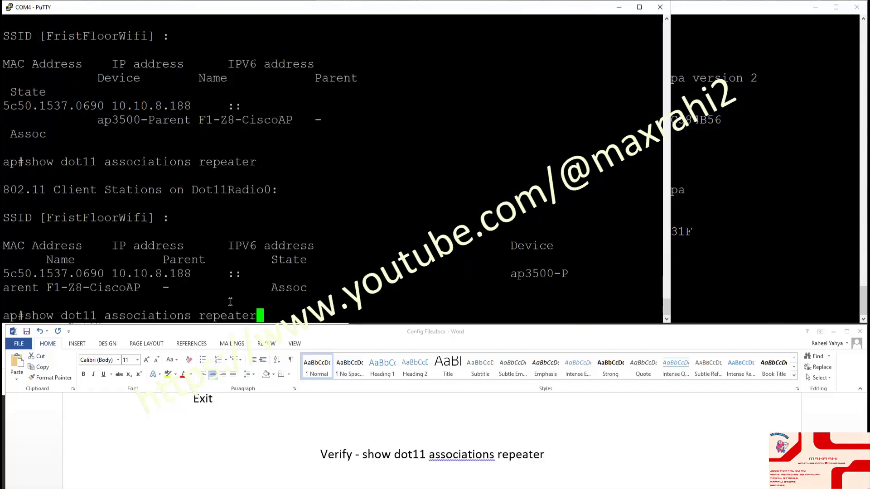
pyautogui.press('Return')
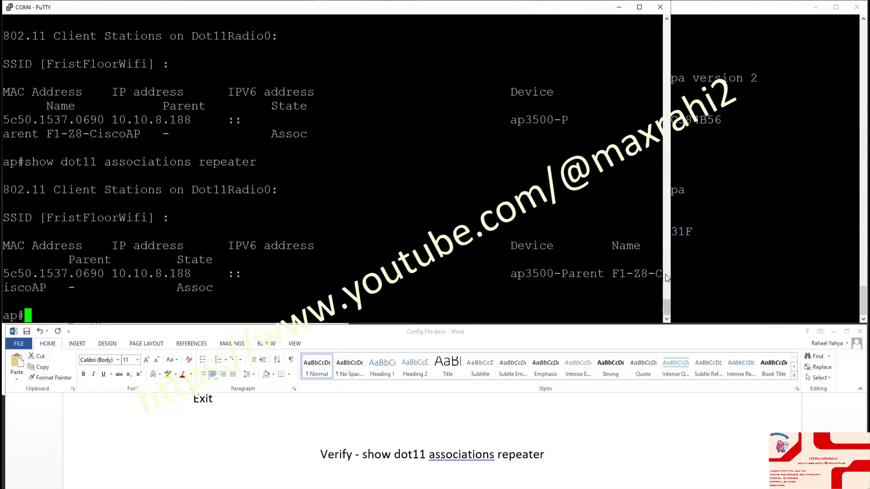
pyautogui.moveTo(672, 274); pyautogui.dragTo(746, 276)
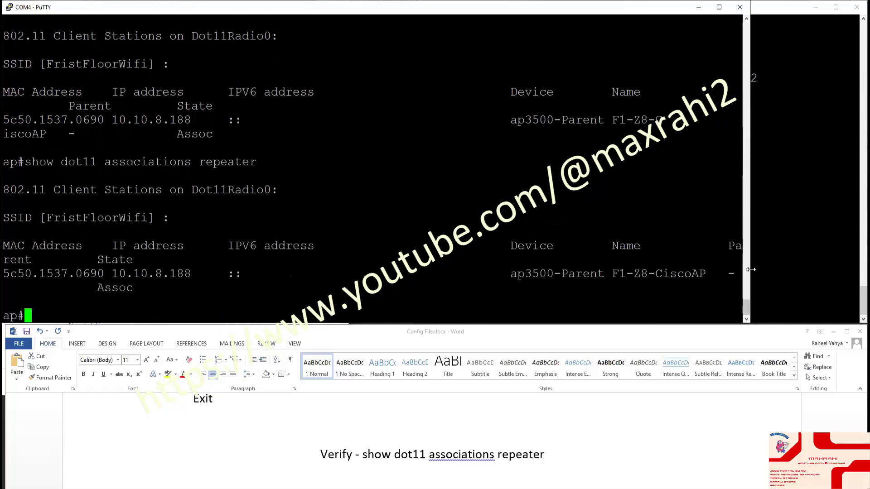
pyautogui.moveTo(750, 269); pyautogui.dragTo(859, 269)
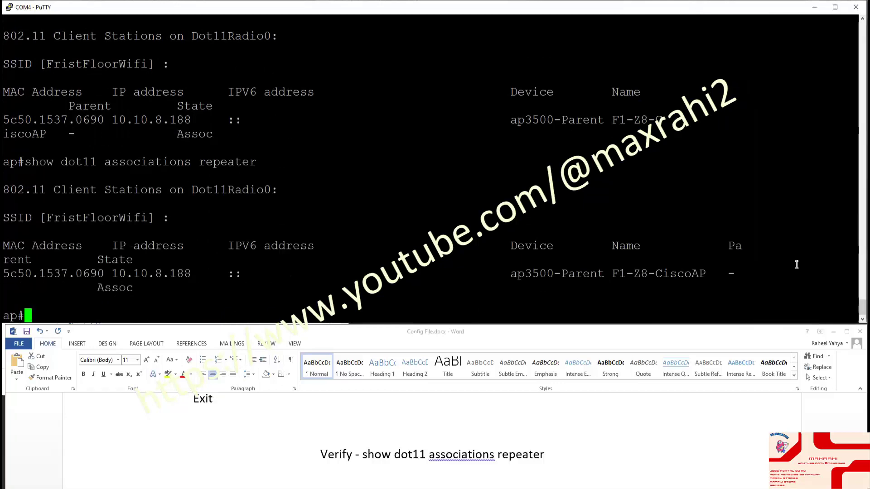
pyautogui.press('Up')
pyautogui.press('Return')
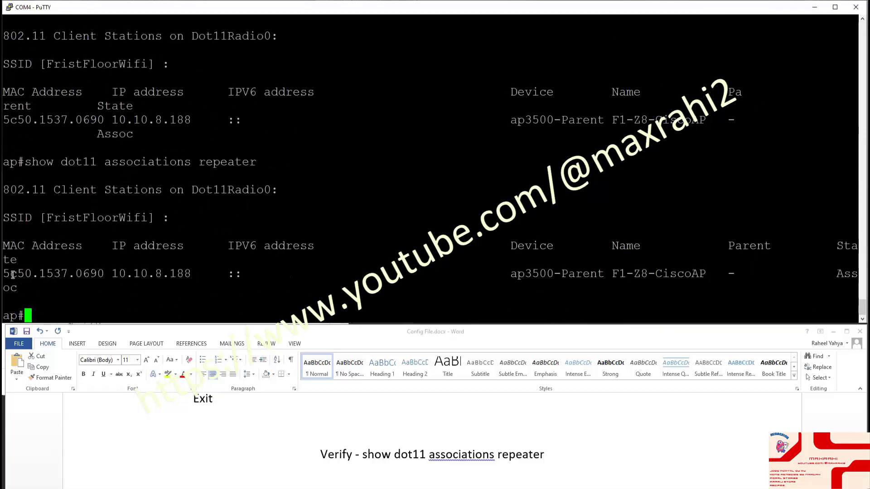
pyautogui.moveTo(10, 273); pyautogui.dragTo(70, 259)
# Step: Watch the log as mobile client 08ed.9da8.34e8 associates over WPA2-PSK
pyautogui.click(86, 269)
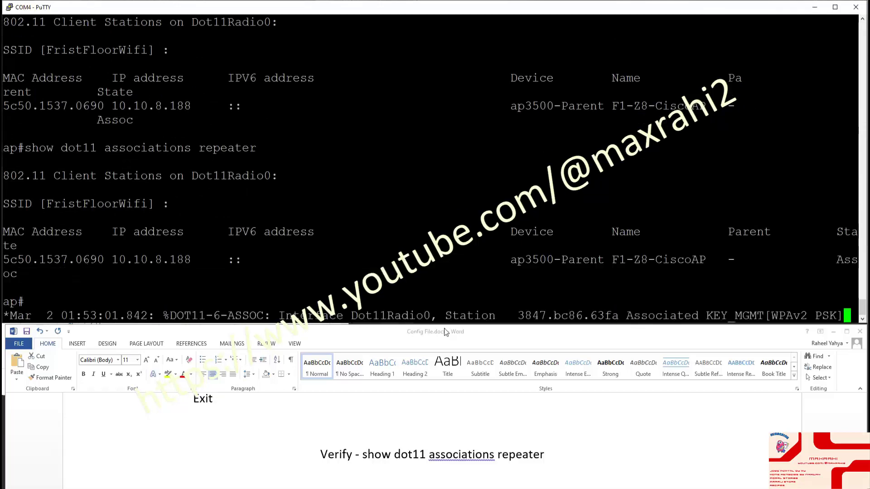
pyautogui.press('Return')
pyautogui.press('Return')
pyautogui.press('Return')
pyautogui.press('Return')
pyautogui.press('Return')
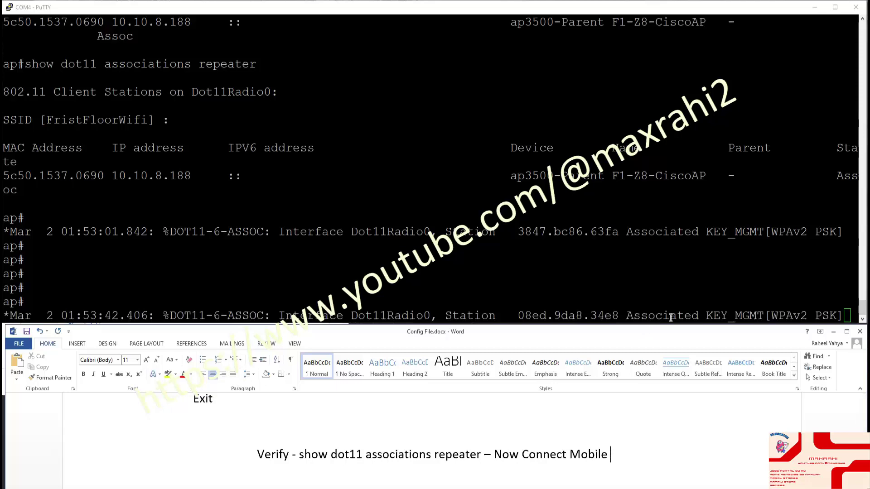
pyautogui.moveTo(696, 314); pyautogui.dragTo(525, 317)
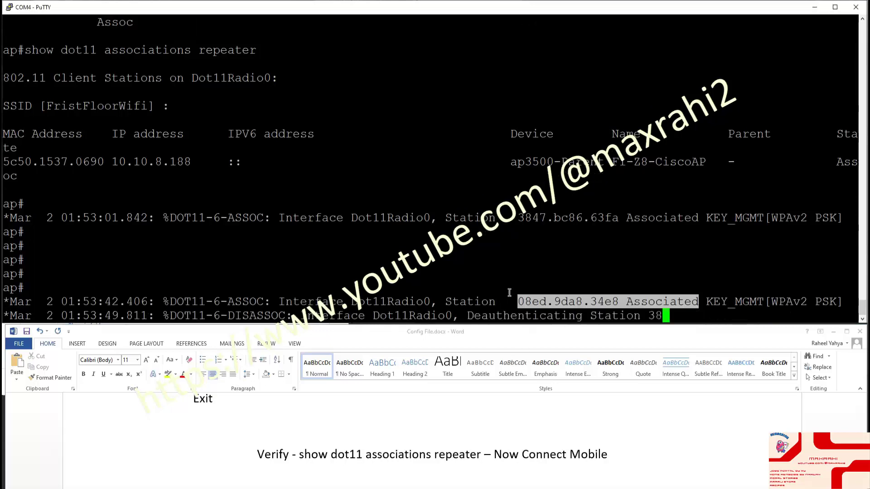
pyautogui.press('Return')
pyautogui.press('Return')
pyautogui.press('Return')
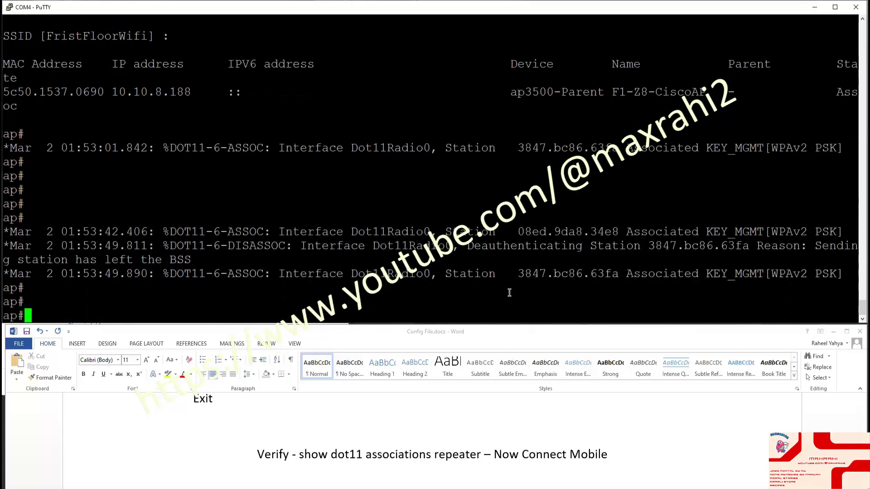
pyautogui.press('Return')
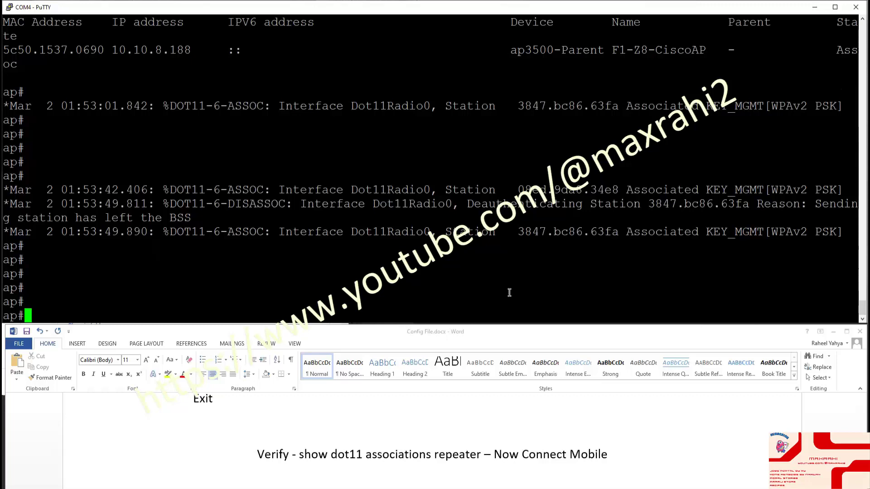
# Step: Run 'show dot11 associations' and highlight client 08ed.9da8.34e8 at 10.10.8.44
pyautogui.write('sho')
pyautogui.press('Tab')
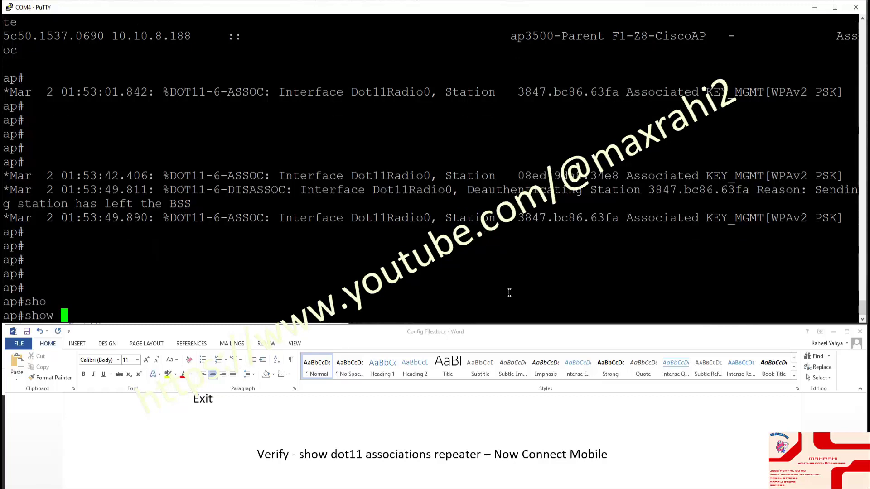
pyautogui.write('do')
pyautogui.press('Tab')
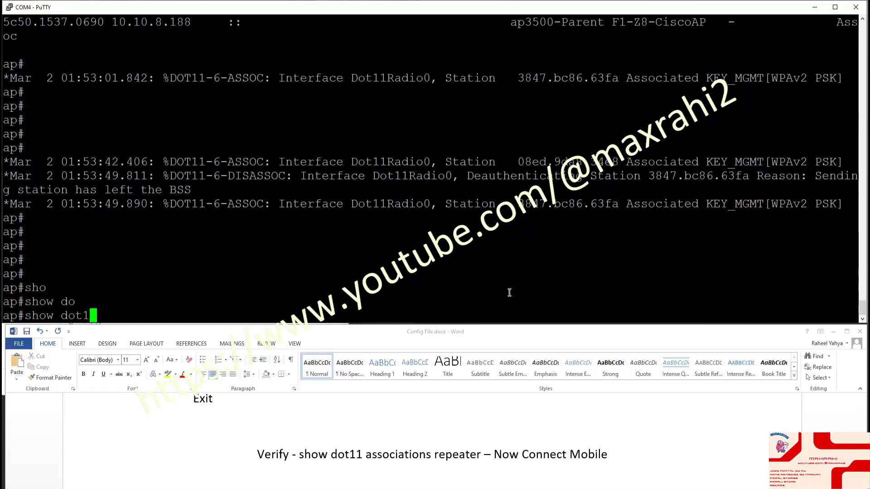
pyautogui.write('1')
pyautogui.press('Tab')
pyautogui.write('as')
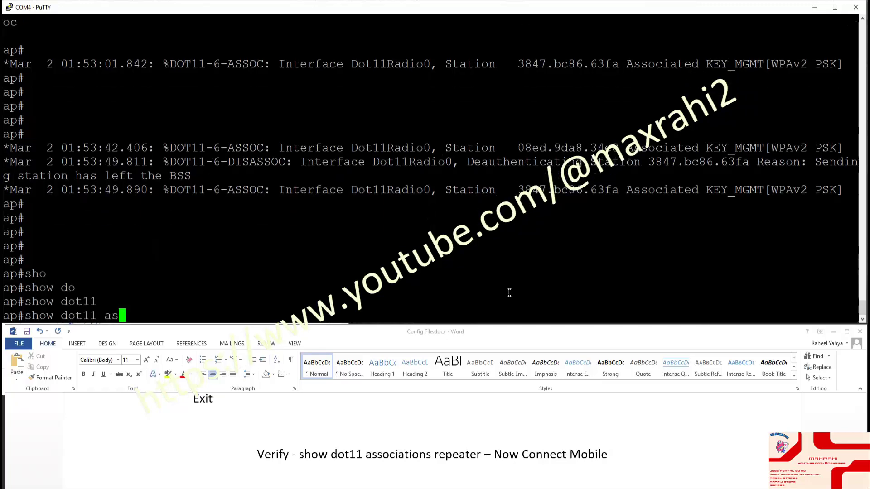
pyautogui.write('s')
pyautogui.press('Tab')
pyautogui.press('Return')
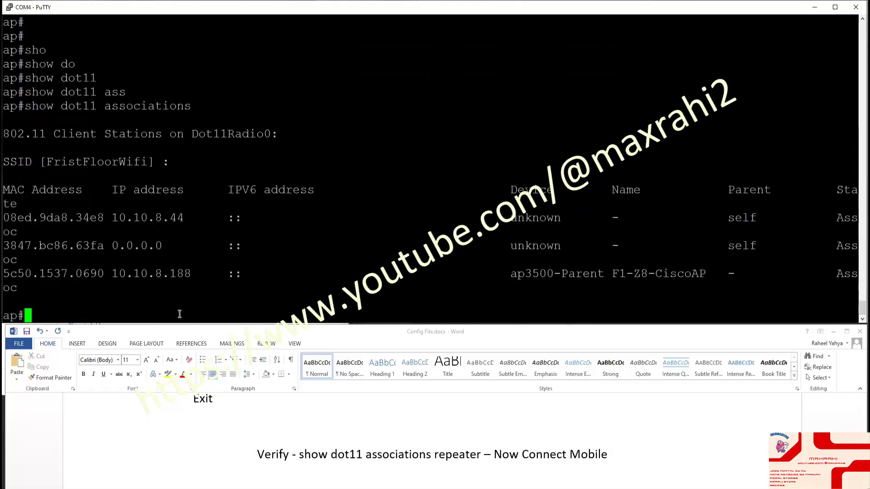
pyautogui.moveTo(3, 217); pyautogui.dragTo(180, 219)
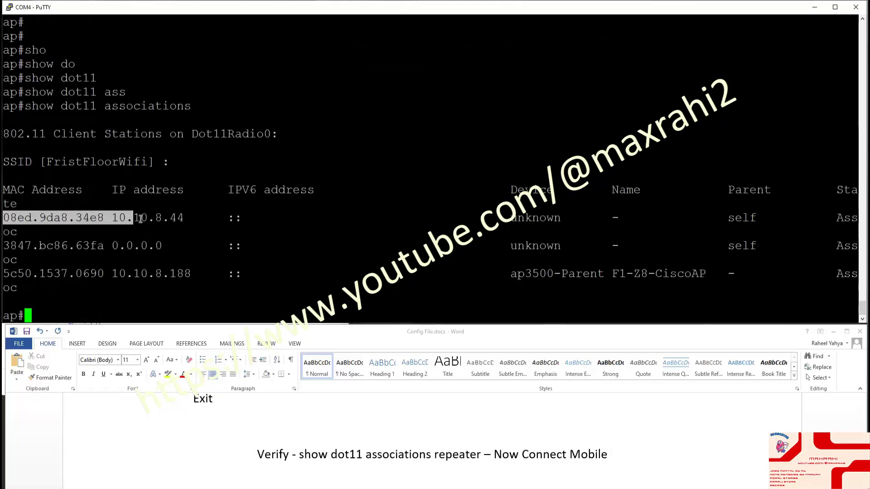